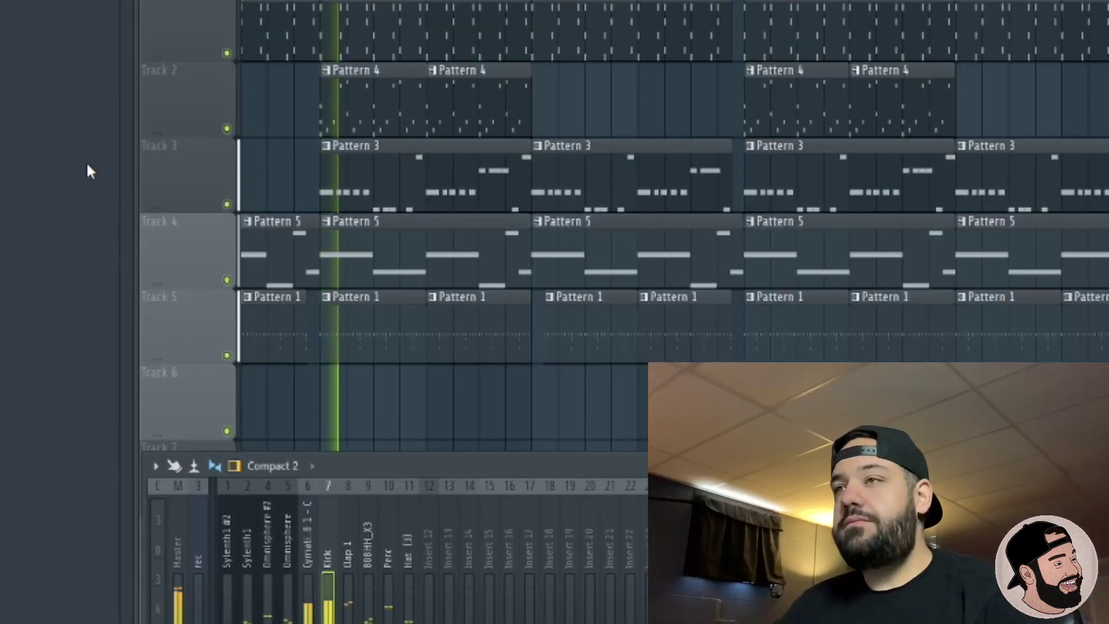
Inspect the mixer track assignment in the Cymatics VYPR Preview Kick 1 channel's settings
ctrl+scroll(285, 208, up, 4)
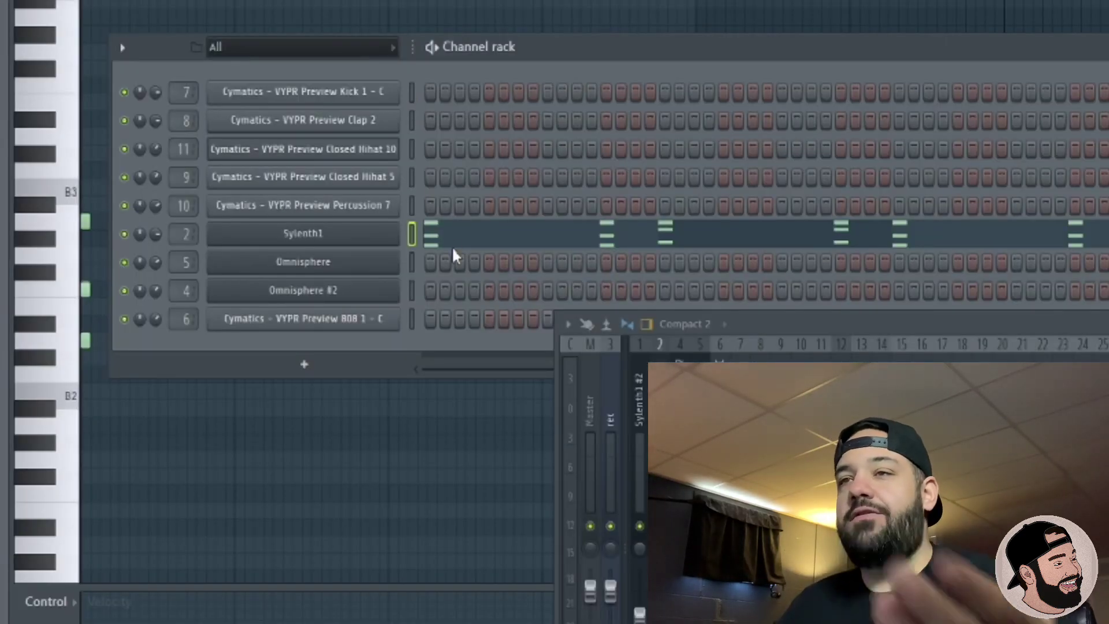
click(342, 94)
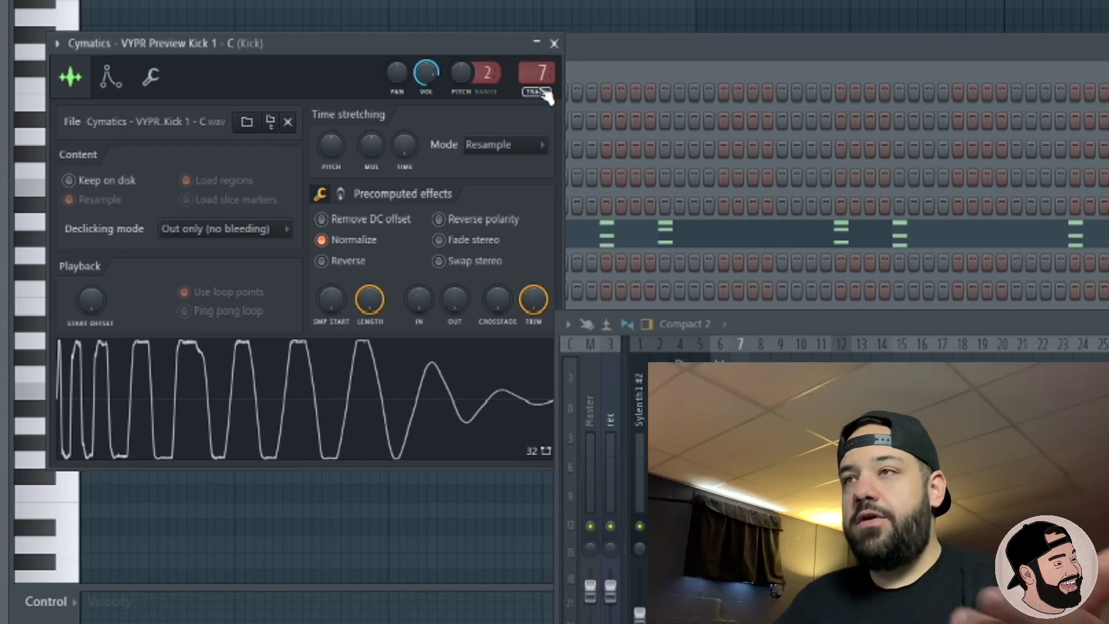
click(554, 44)
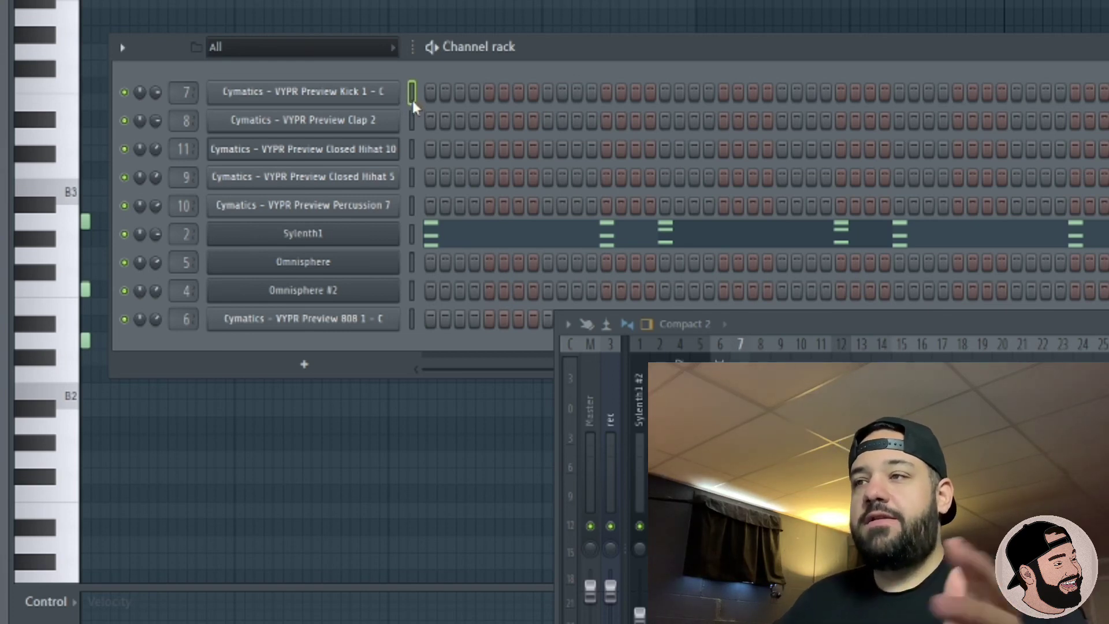
Select every channel in the Channel rack and look at the routing options for mixer Insert 12
key(ctrl+a)
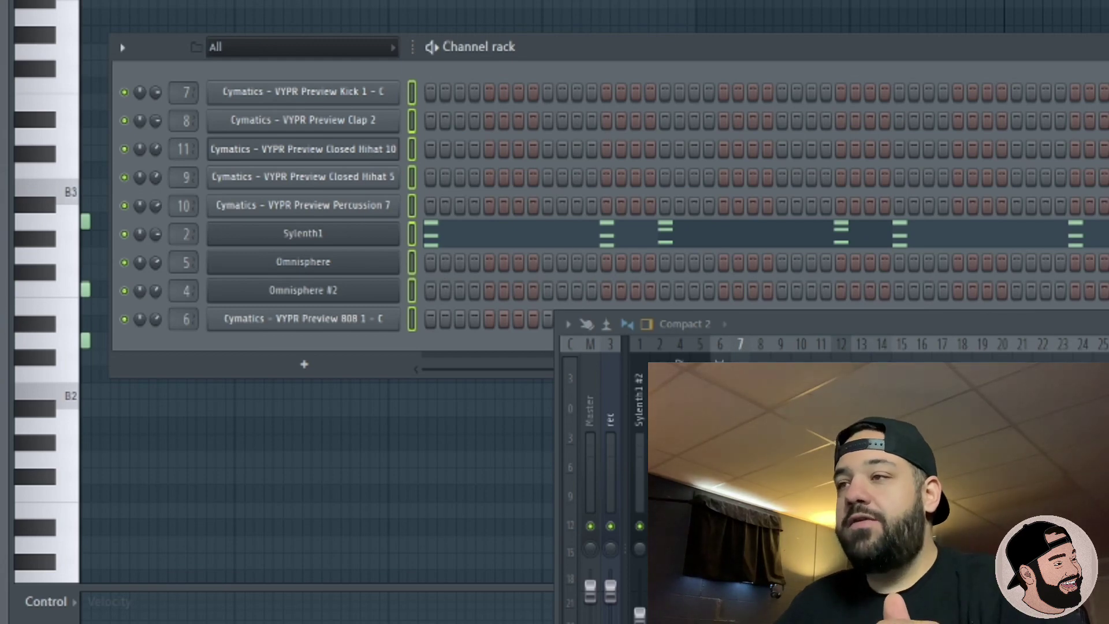
right_click(841, 389)
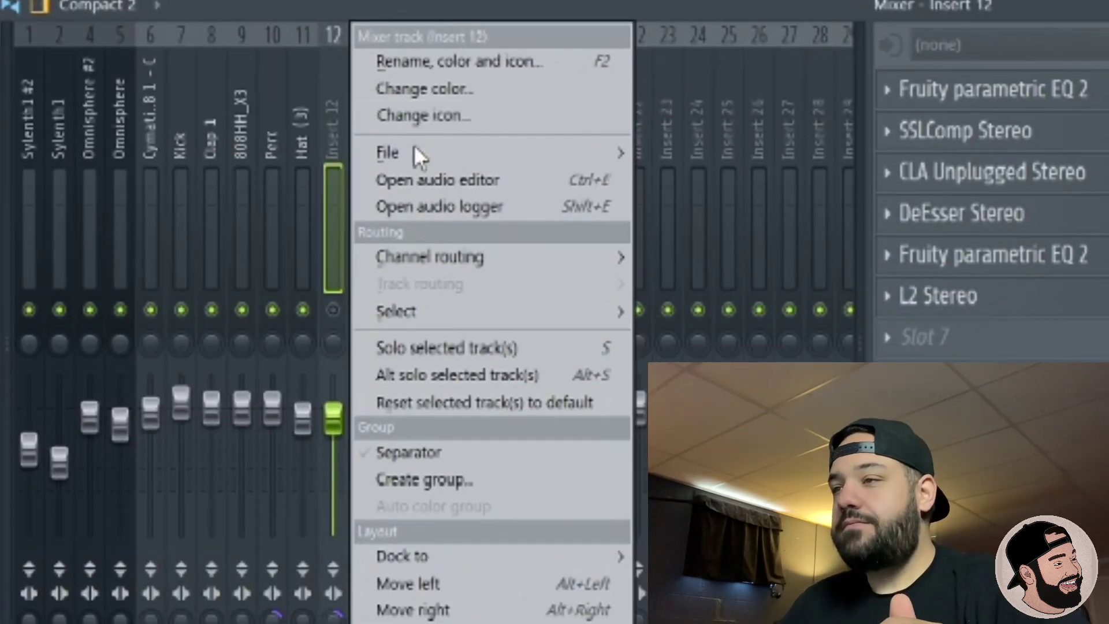
mouse_move(512, 257)
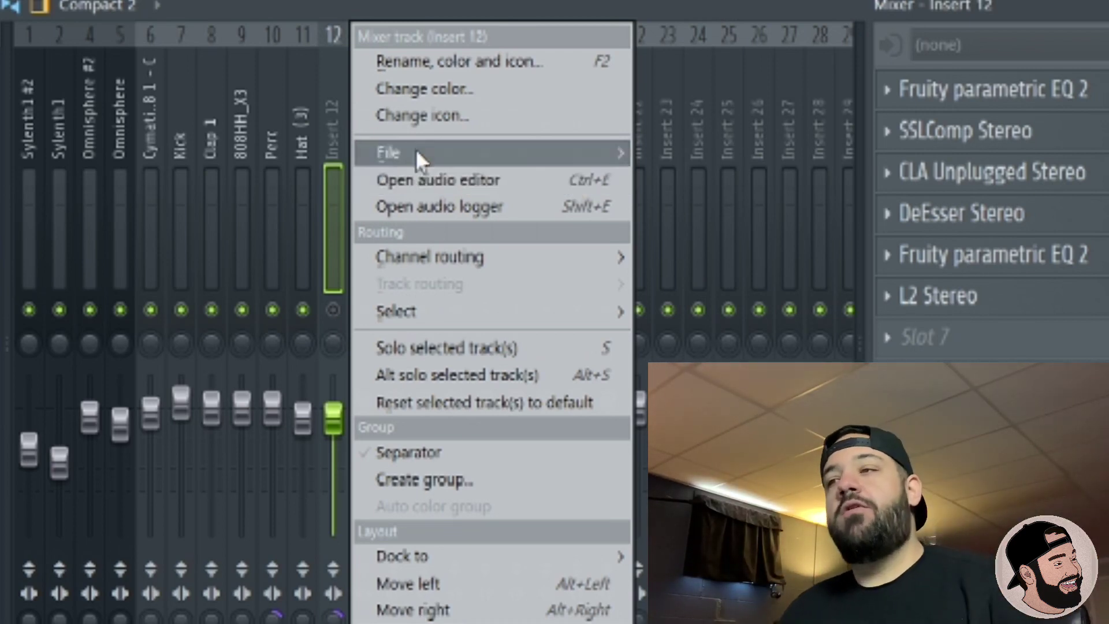
click(203, 116)
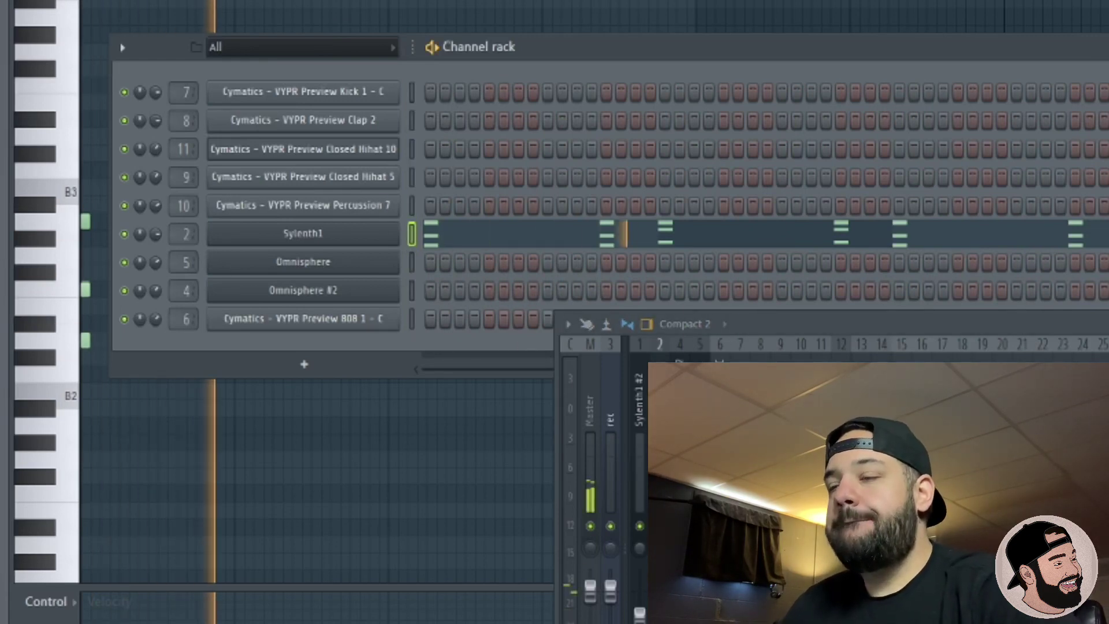
Load Fruity Parametric EQ 2 in the first slot of the Sylenth1 mixer track and arrange the EQ and mixer windows
drag(768, 325, 602, 215)
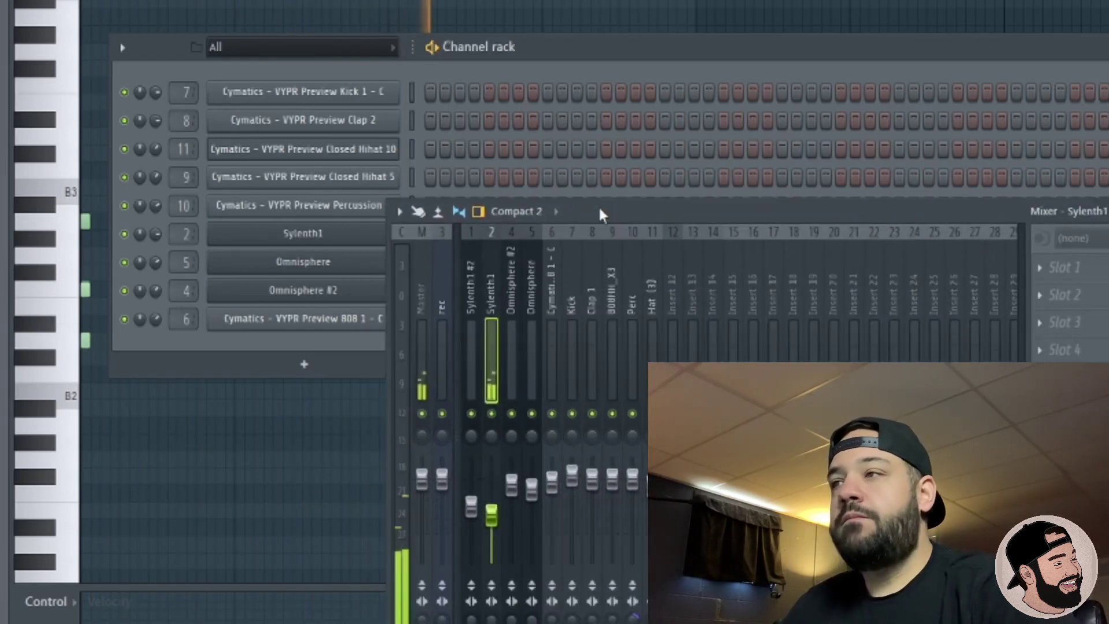
click(1040, 302)
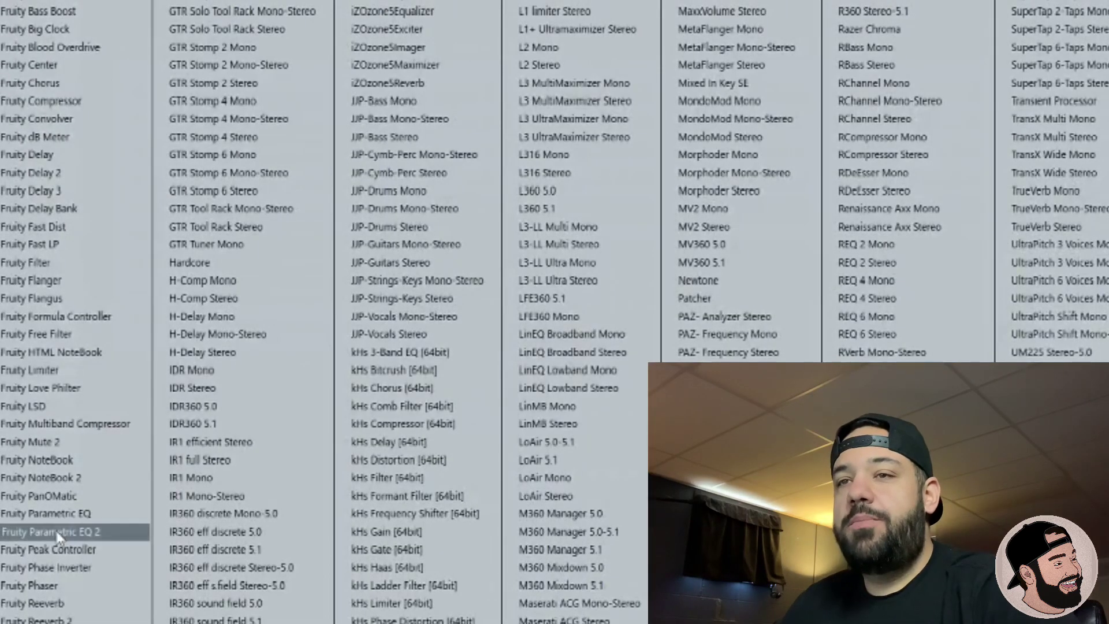
click(57, 533)
drag(533, 144, 547, 100)
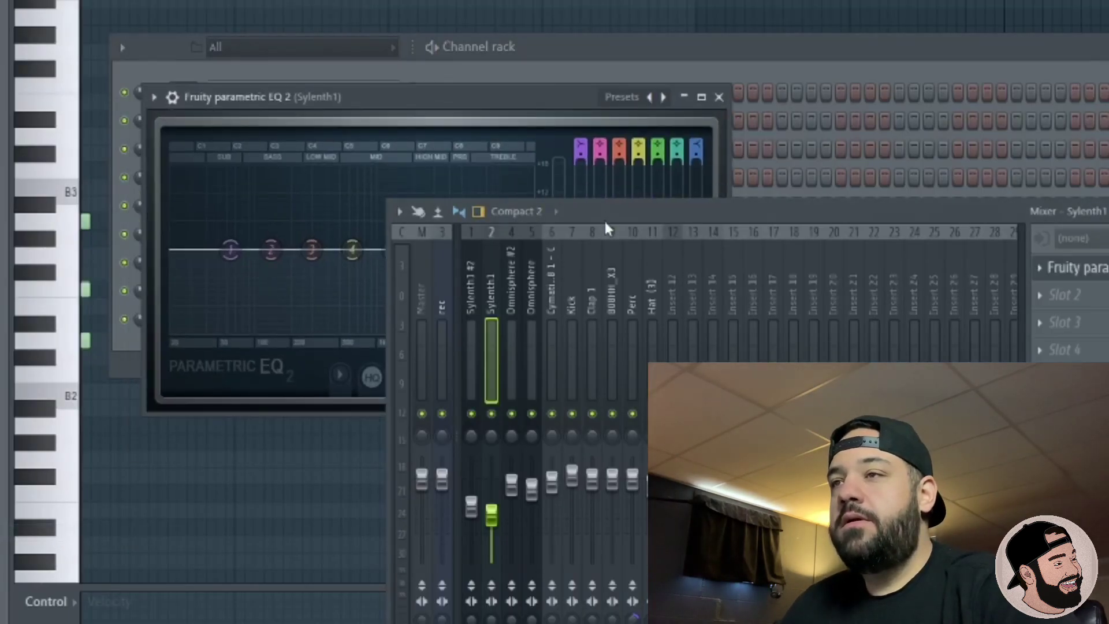
drag(606, 212, 623, 503)
drag(469, 124, 619, 102)
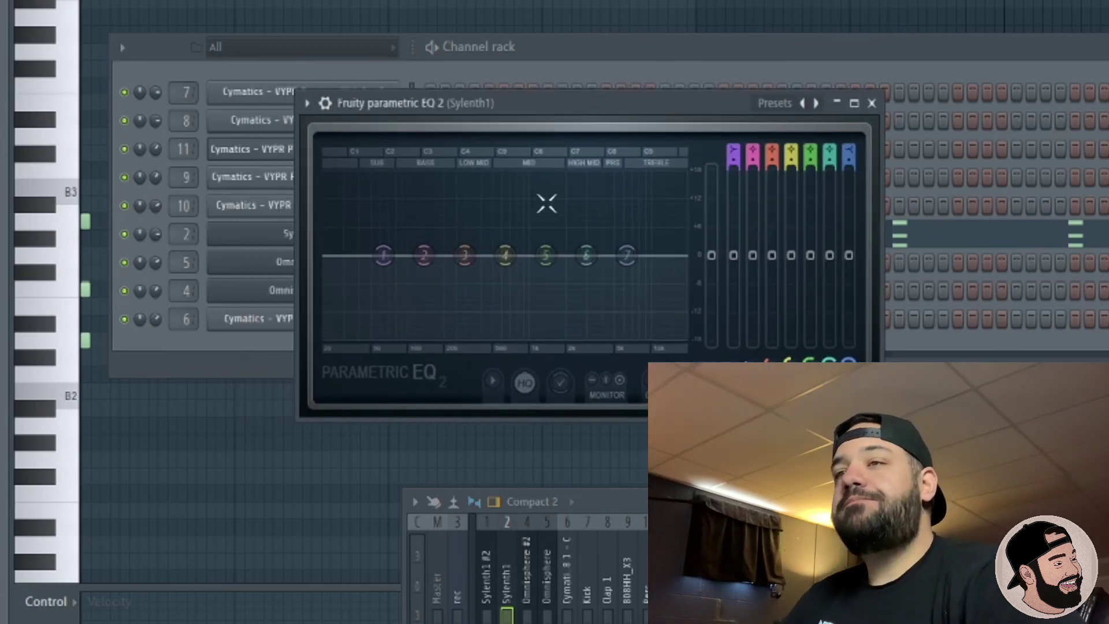
Shape the Sylenth1 EQ during playback with low and high cuts, slight dips on bands 3 and 5, and a band 4 boost
key(space)
drag(384, 255, 382, 260)
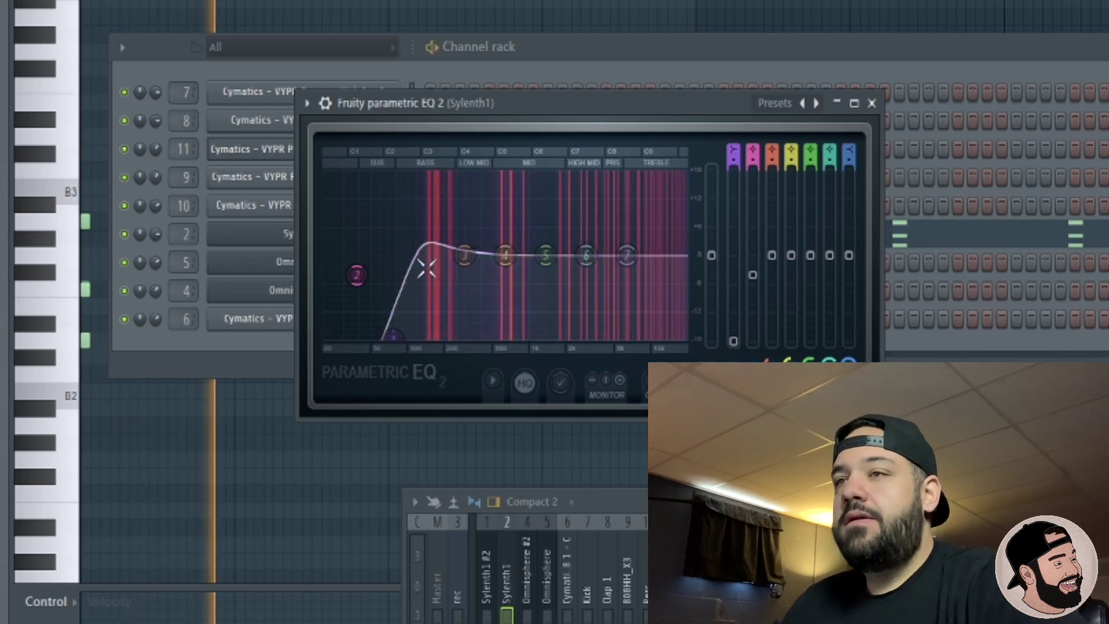
drag(467, 255, 438, 268)
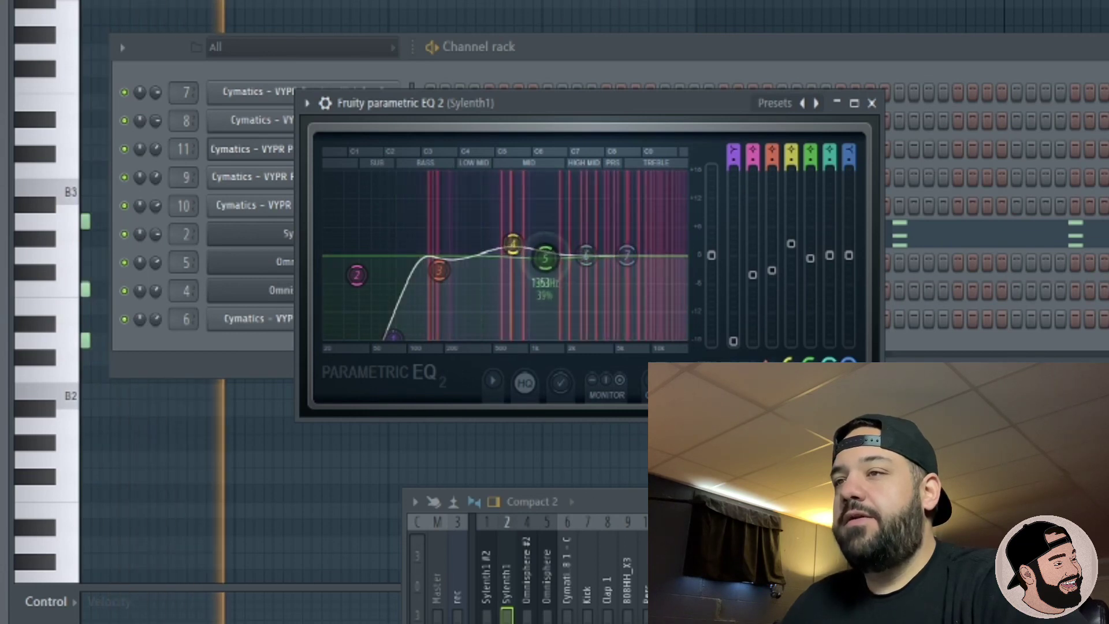
drag(545, 258, 546, 273)
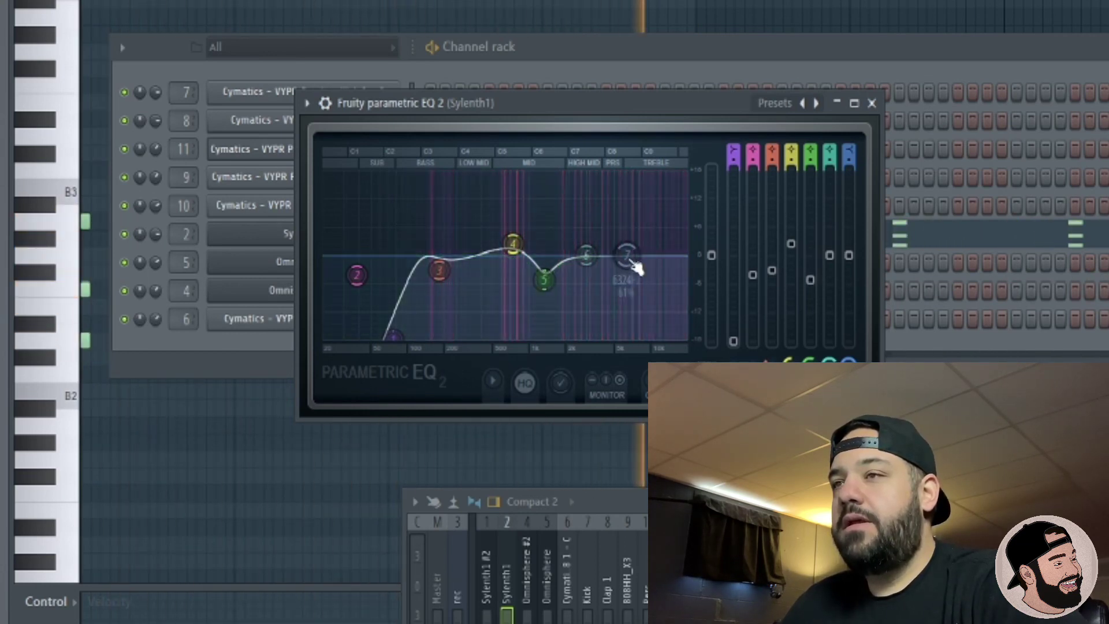
drag(667, 264, 634, 336)
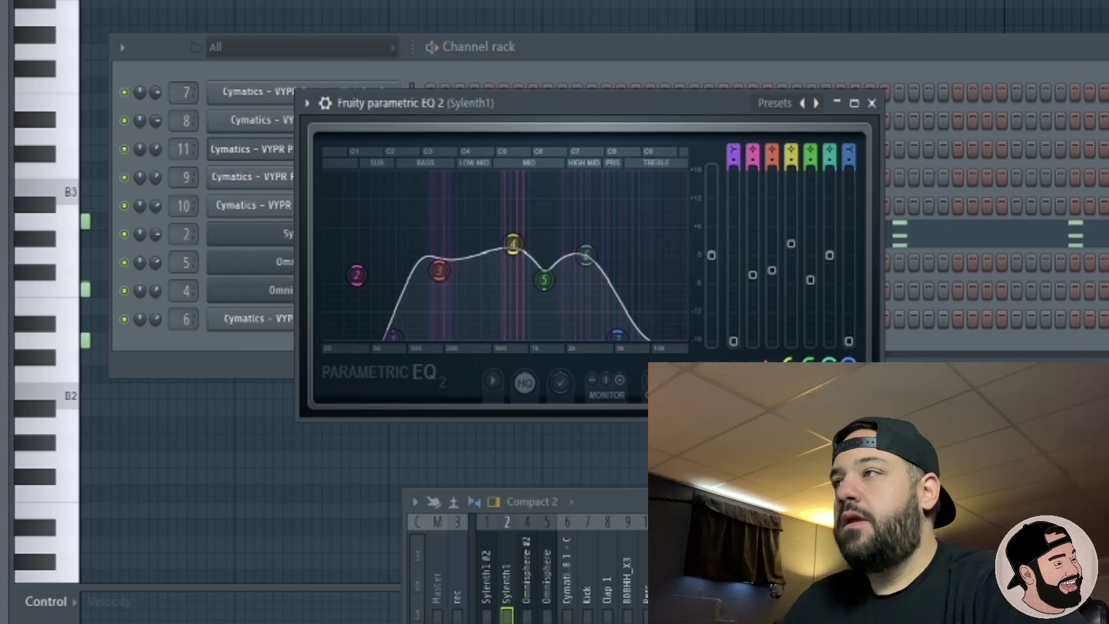
Select the playlist time range from bar 17 to bar 25
key(F5)
scroll(704, 124, down, 2)
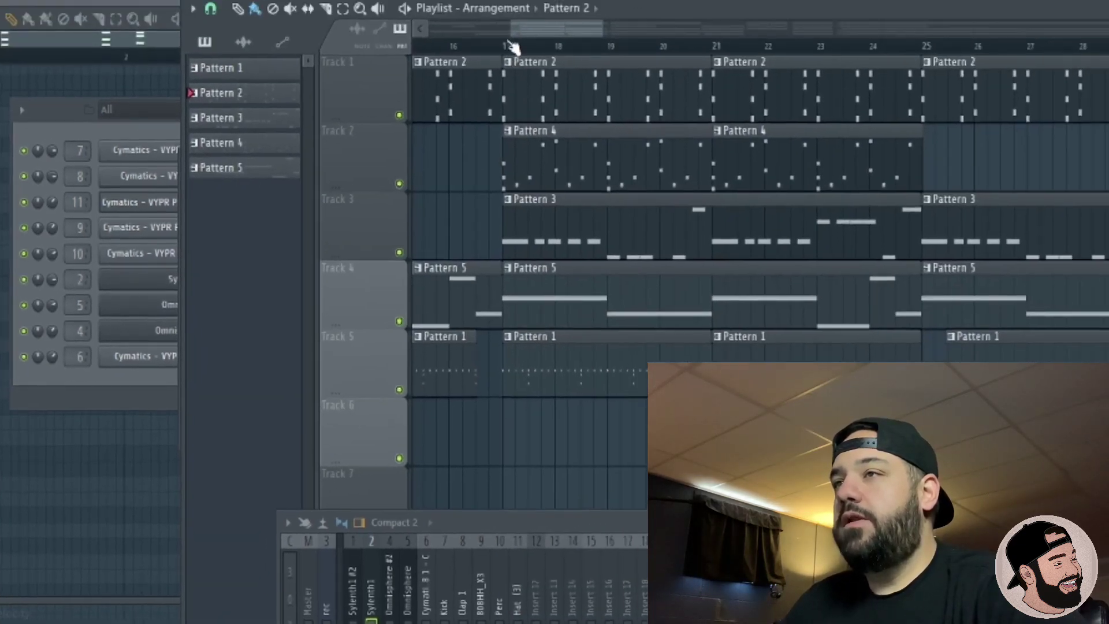
drag(506, 47, 849, 84)
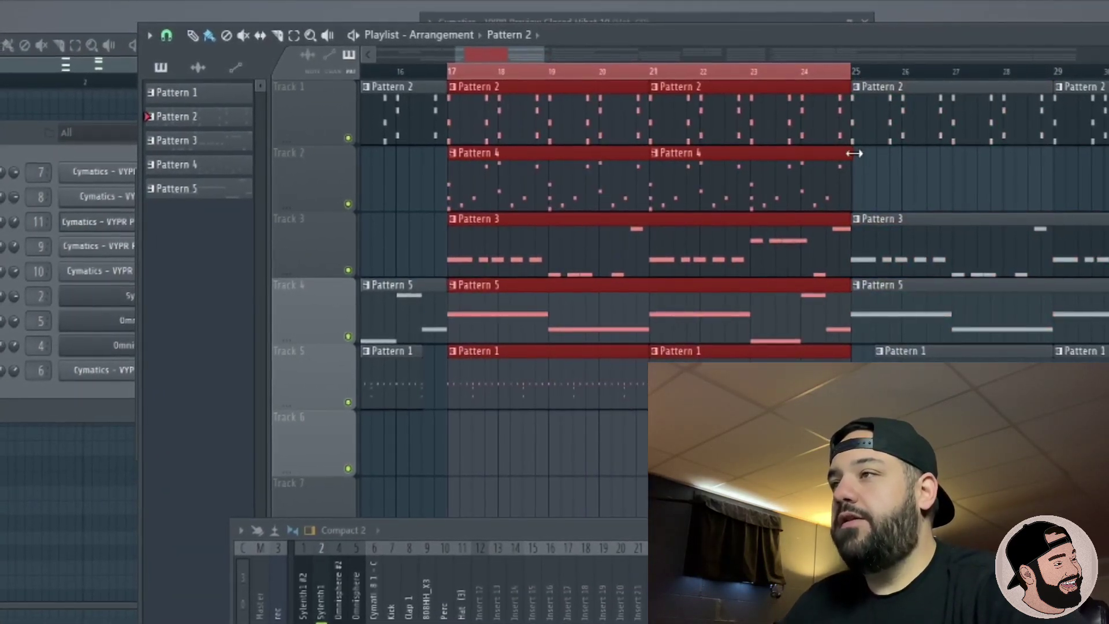
click(854, 154)
Select the Pattern 4 clips on Track 2 and examine the Omnisphere #2 notes in the Piano roll
drag(408, 182, 664, 179)
double_click(596, 179)
key(F6)
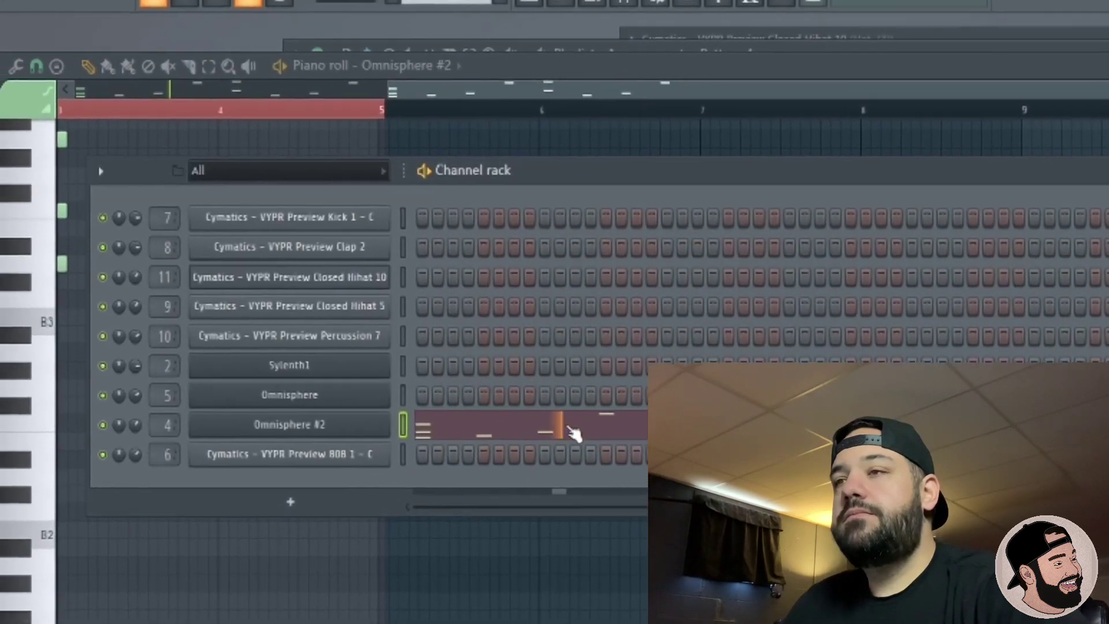
click(536, 411)
scroll(289, 378, up, 4)
scroll(112, 346, up, 2)
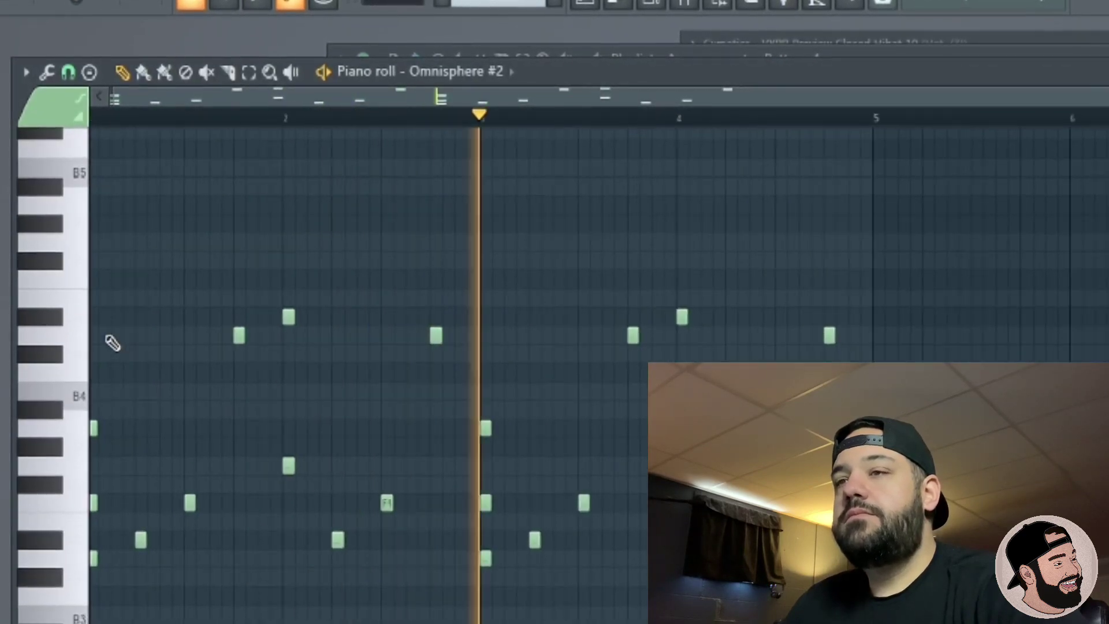
scroll(361, 354, down, 1)
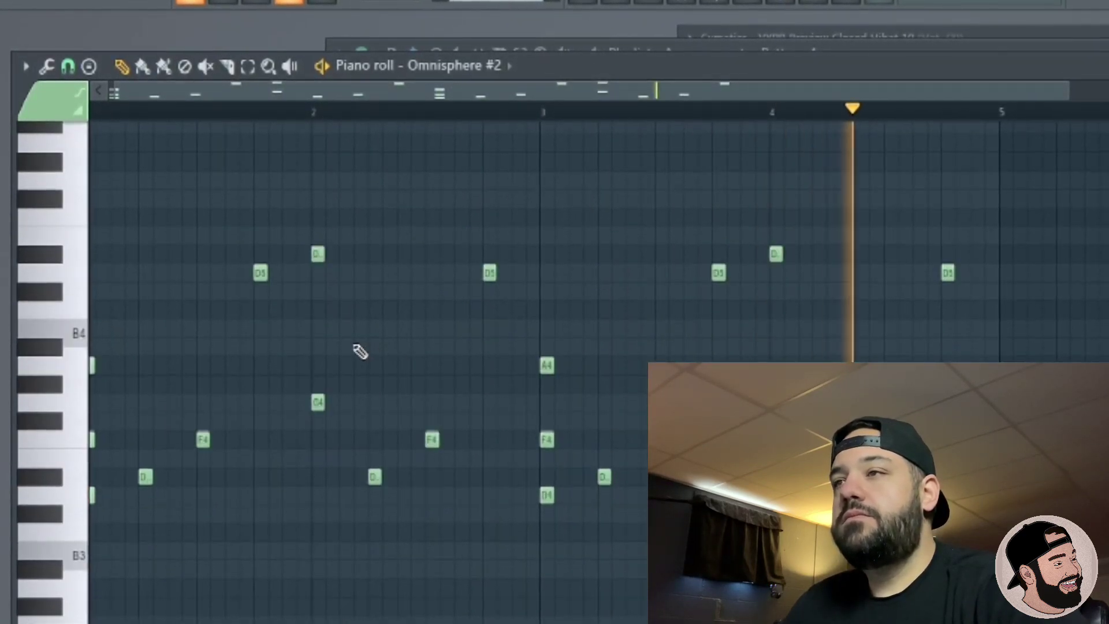
scroll(354, 335, down, 1)
Solo playlist Track 1 and re-enable Track 2 so that only Patterns 2 and 4 play
key(F5)
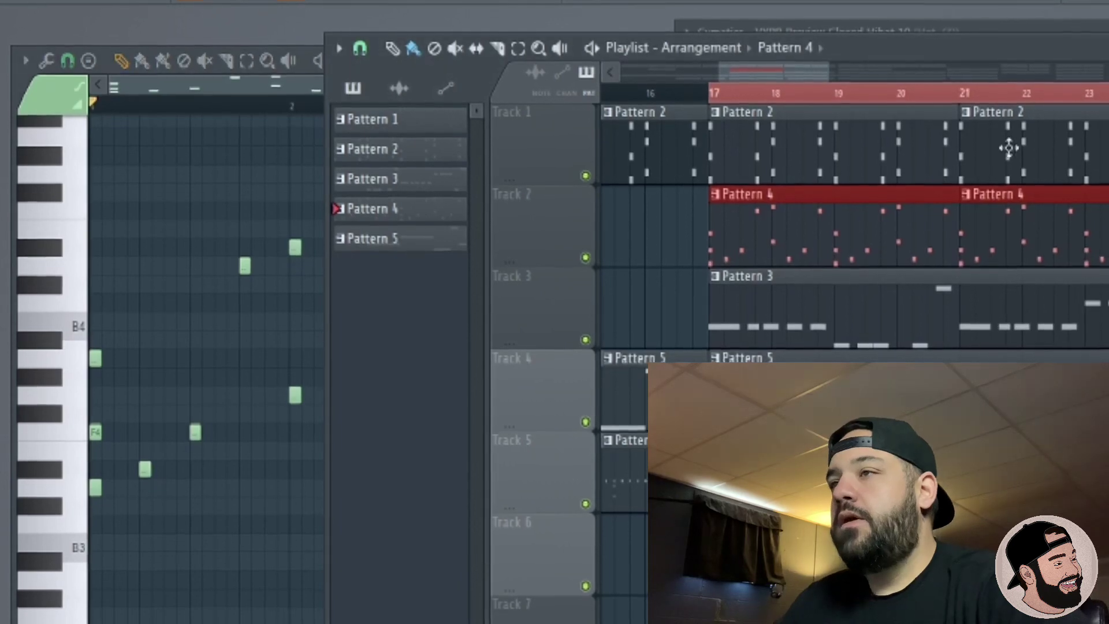
scroll(832, 213, up, 1)
scroll(739, 208, down, 1)
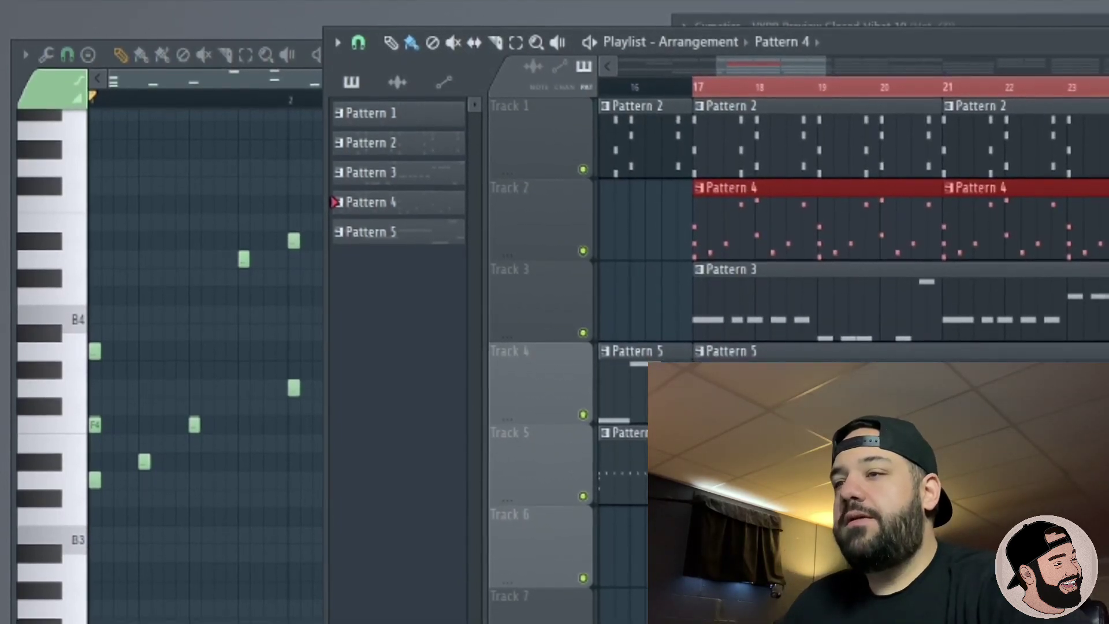
right_click(573, 165)
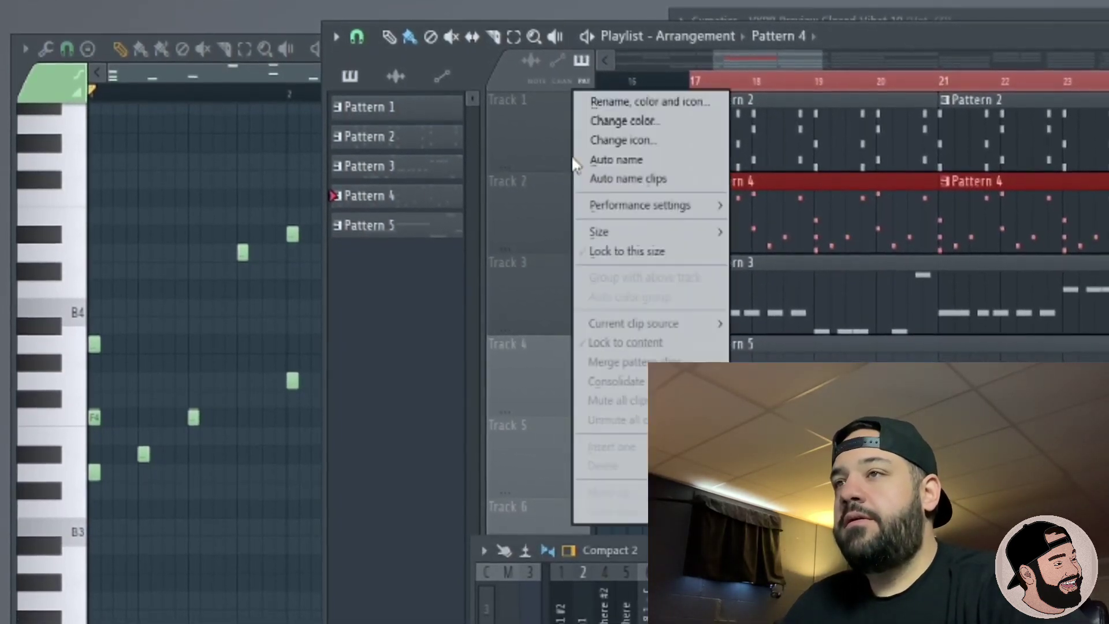
click(534, 197)
right_click(581, 166)
click(581, 246)
scroll(673, 240, down, 1)
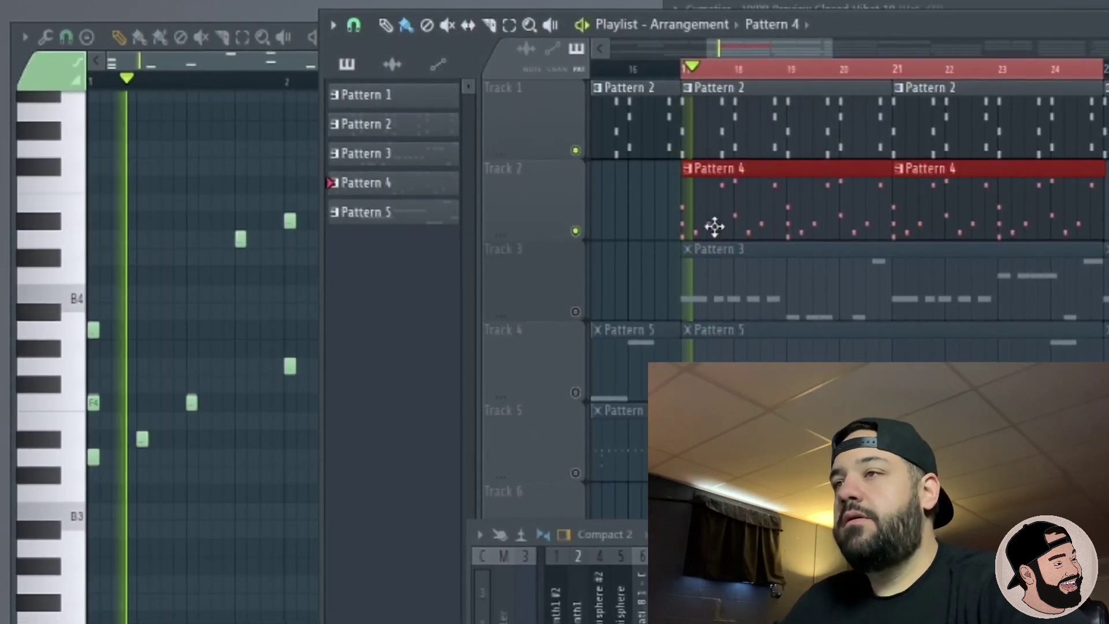
Reposition the mixer and the Sylenth1 EQ window over the playlist so both are accessible
scroll(712, 226, down, 1)
drag(727, 532, 810, 386)
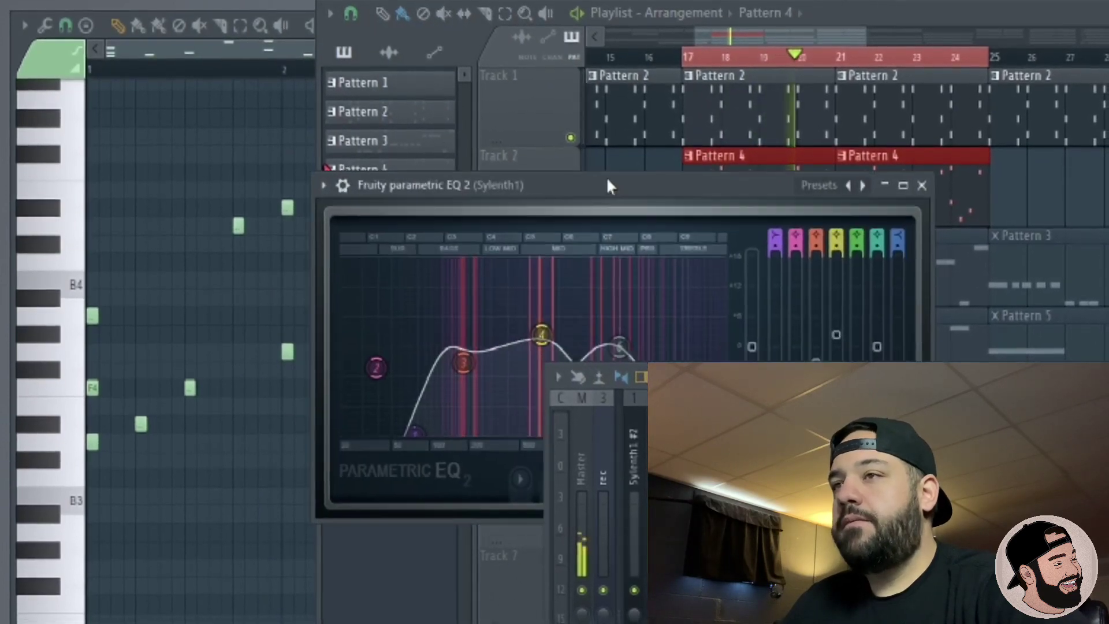
drag(605, 184, 447, 63)
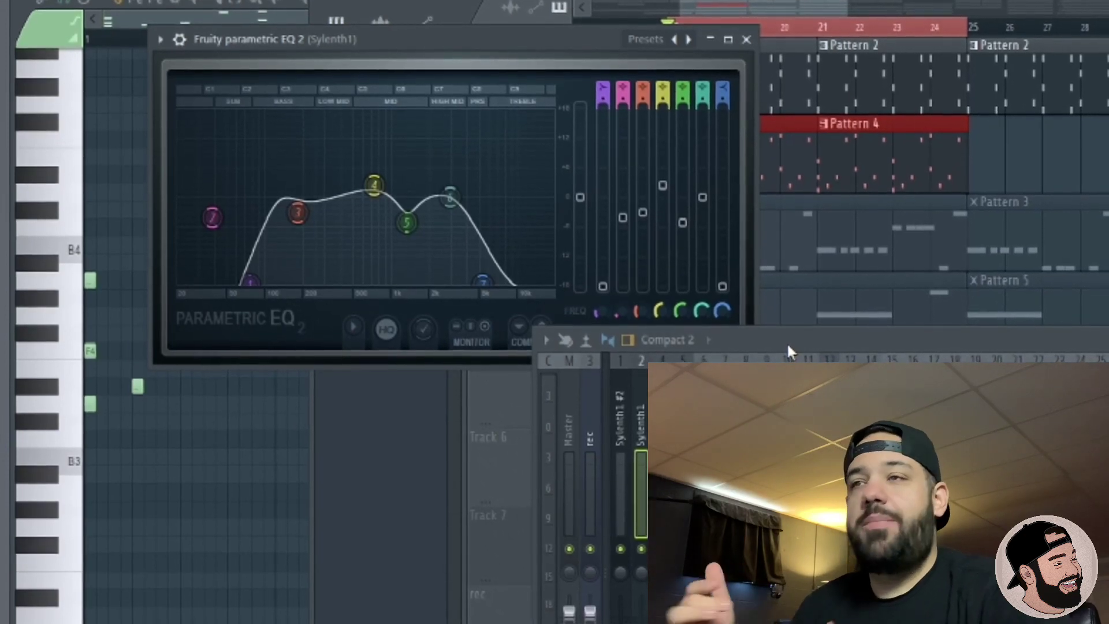
Refine the Sylenth1 EQ during playback: lower the band 7 high cut, move band 6 down into the treble, and boost band 4 further
key(space)
drag(486, 277, 473, 277)
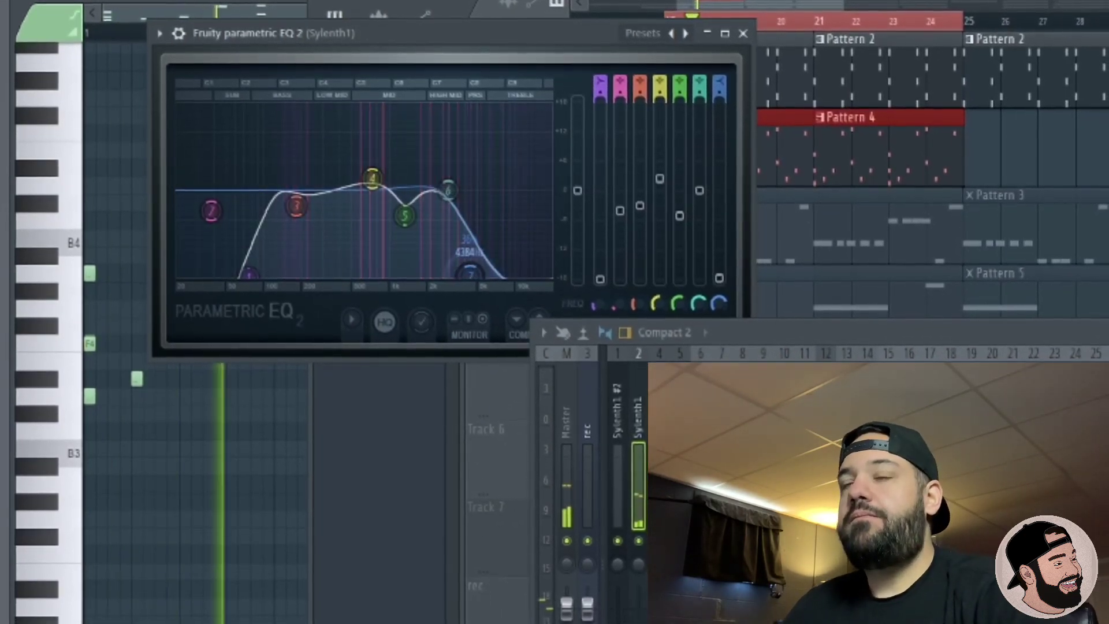
drag(449, 192, 526, 239)
scroll(477, 272, down, 3)
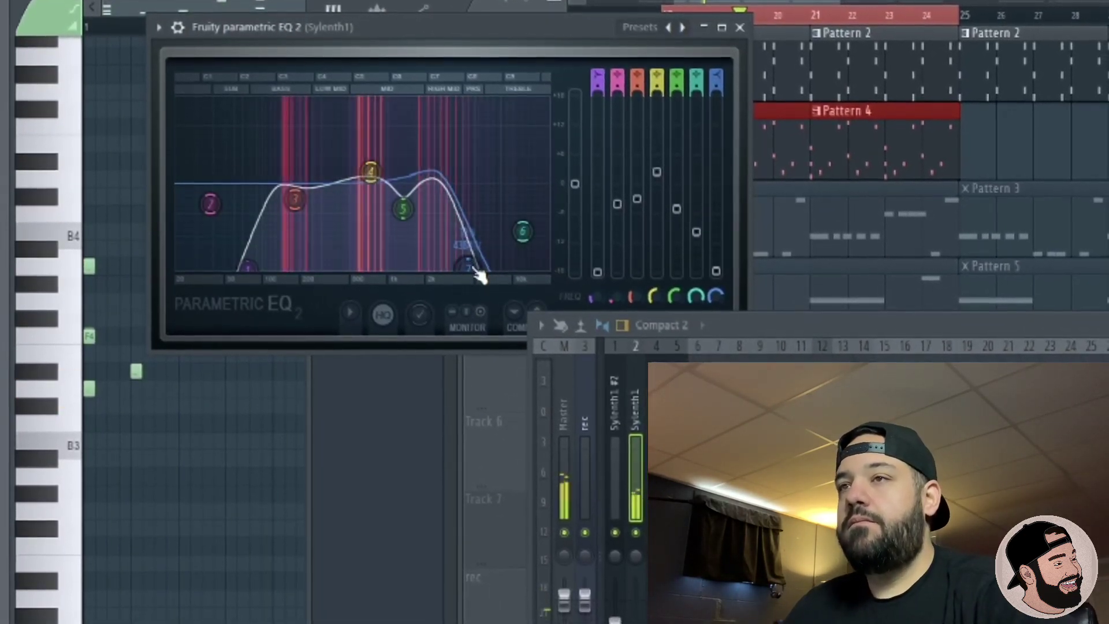
mouse_move(471, 270)
mouse_down()
mouse_move(455, 270)
mouse_move(467, 266)
mouse_up()
drag(371, 164, 369, 156)
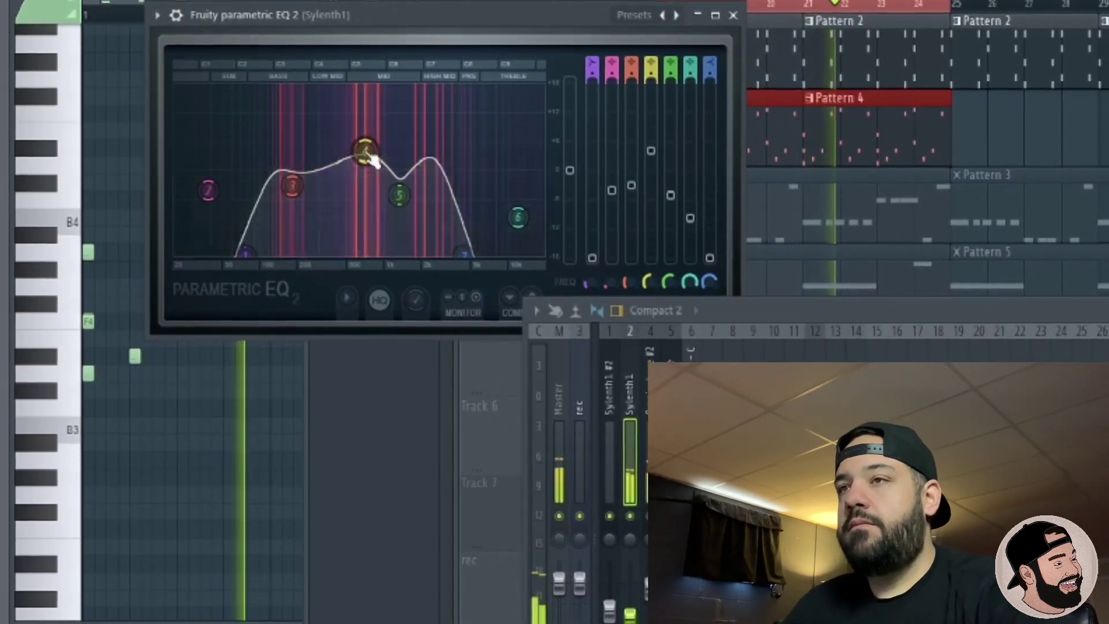
drag(467, 259, 457, 258)
drag(519, 221, 514, 227)
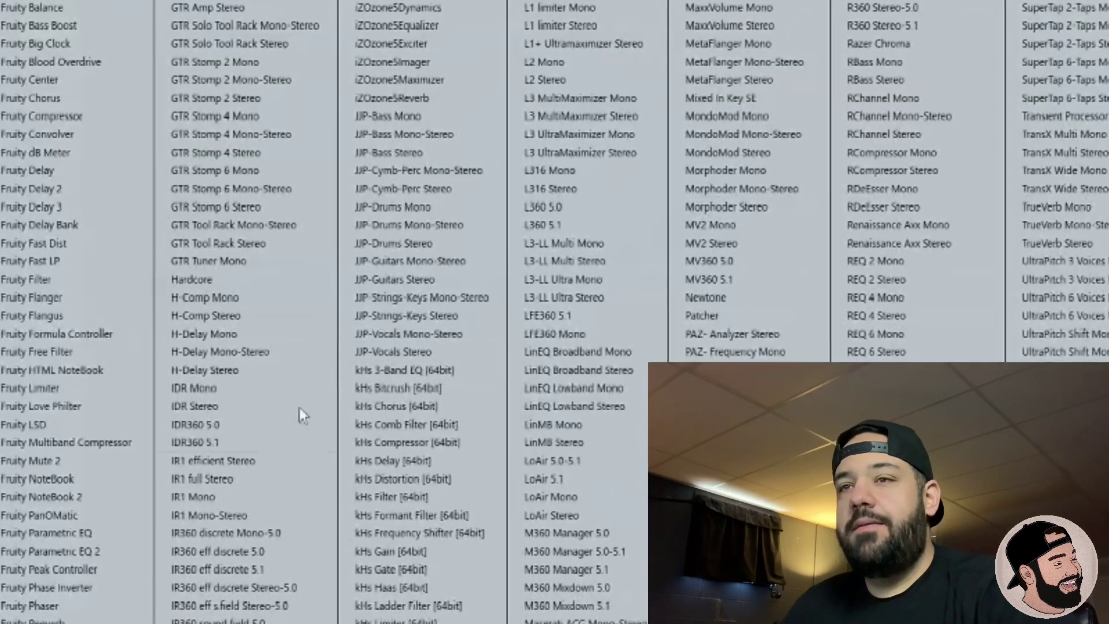
Load Fruity Parametric EQ 2 on the Omnisphere #2 mixer track and place it beside the Sylenth1 EQ
click(117, 549)
drag(464, 179, 1068, 8)
drag(867, 283, 665, 586)
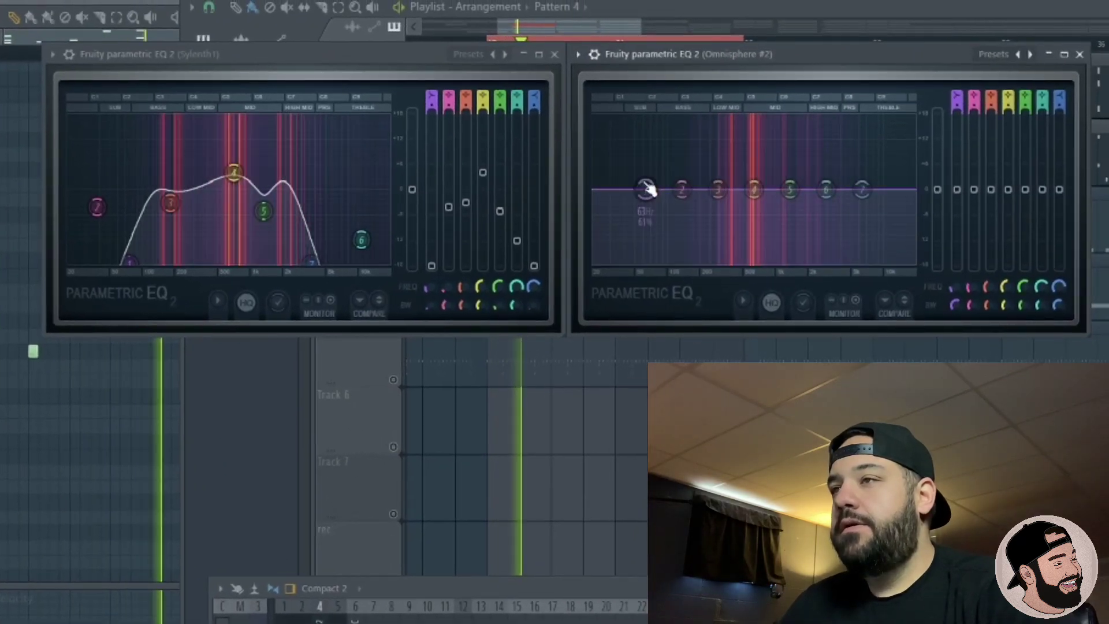
On the Omnisphere #2 EQ, cut the lows with band 1, move bands 2 and 3 down into the sub range, and slightly dip band 4
drag(647, 188, 698, 270)
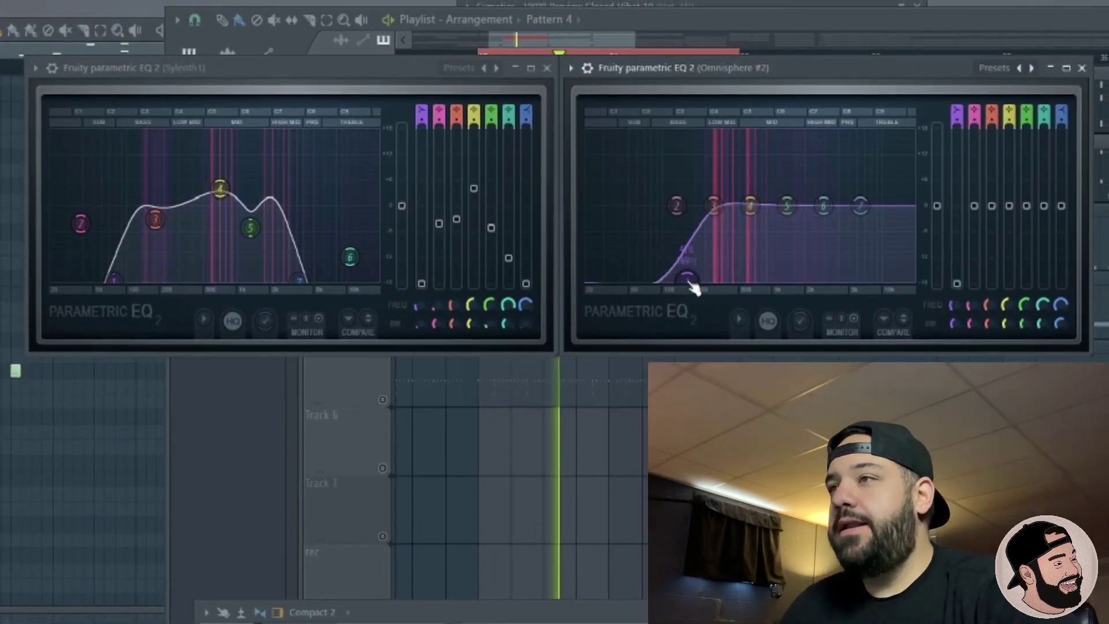
drag(677, 207, 611, 258)
drag(714, 206, 626, 256)
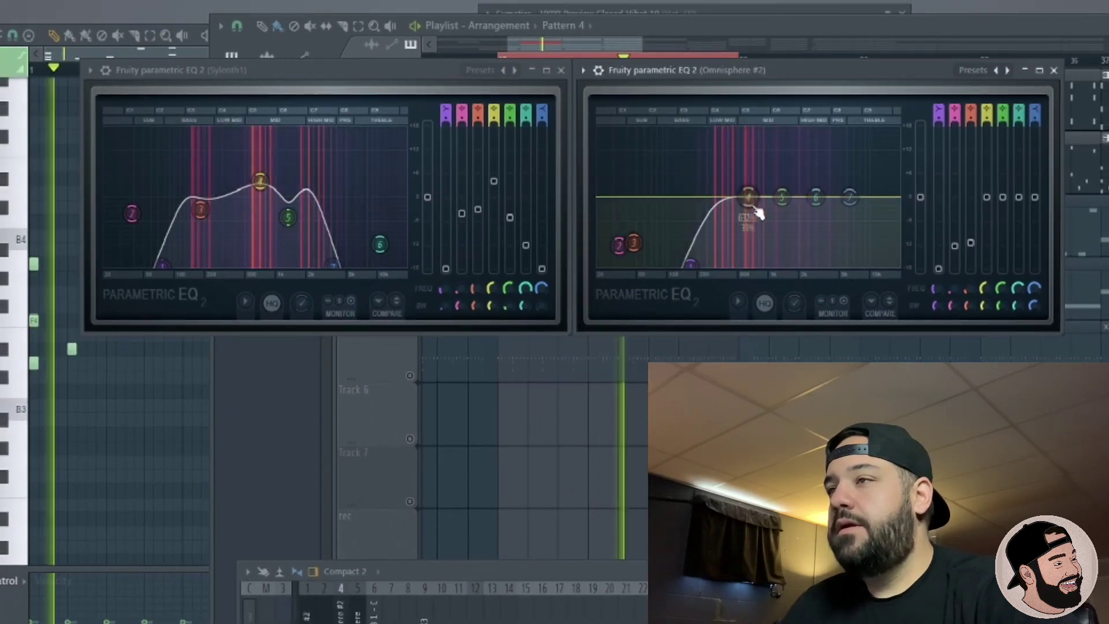
drag(738, 201, 735, 209)
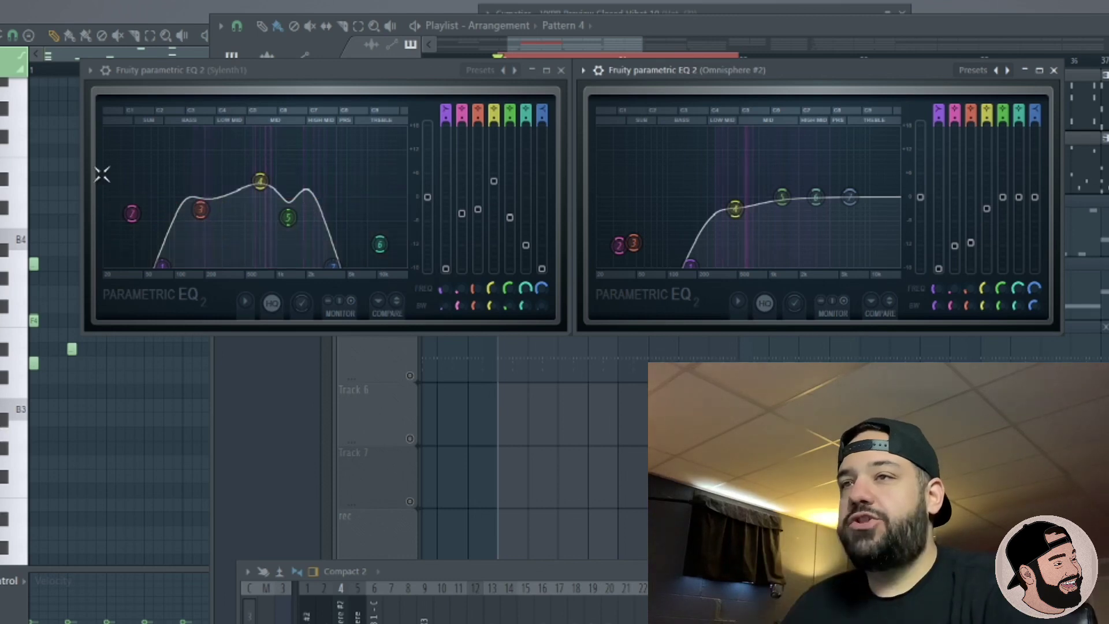
During playback, boost bands 5 and 6 and cut the highs on the Omnisphere #2 EQ, and fine-tune bands 4 and 7 on Sylenth1
key(space)
drag(260, 182, 250, 183)
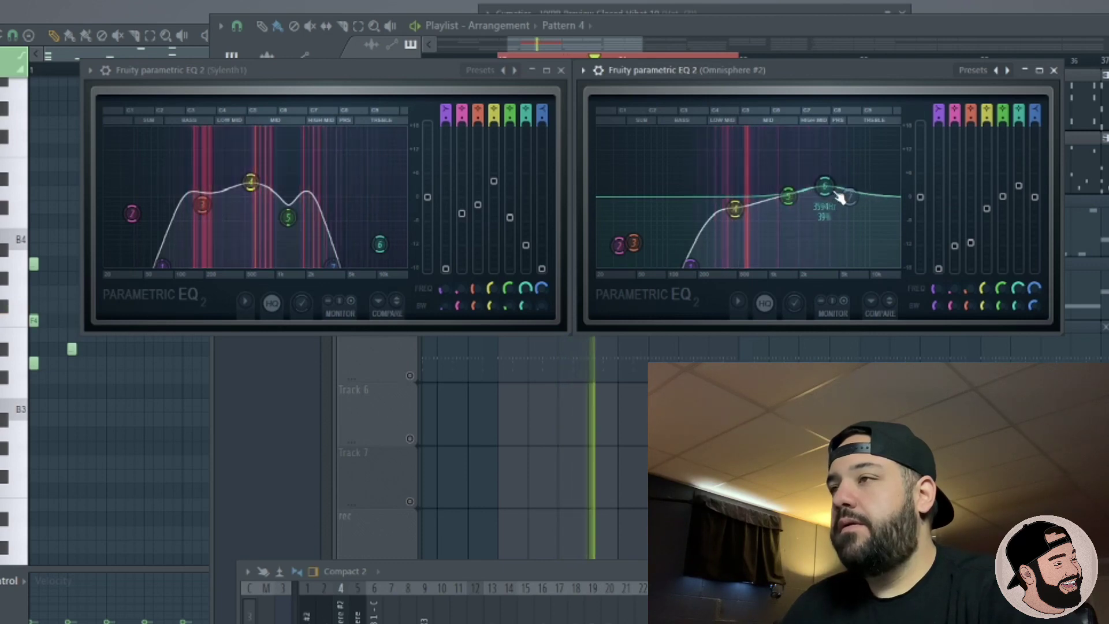
scroll(870, 265, down, 5)
drag(869, 266, 891, 266)
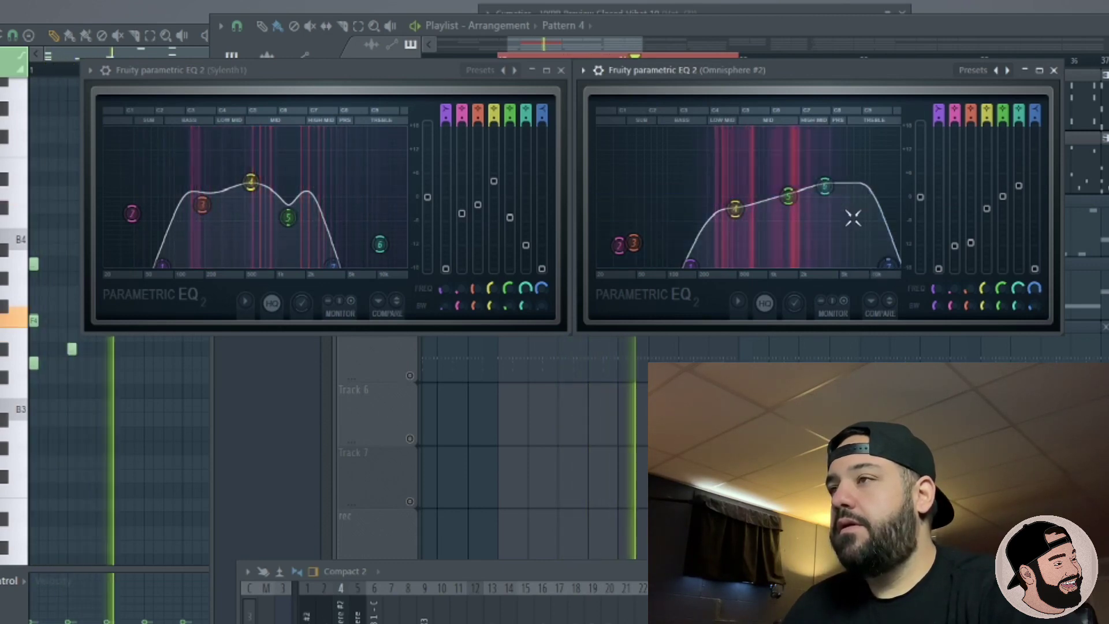
drag(825, 186, 843, 181)
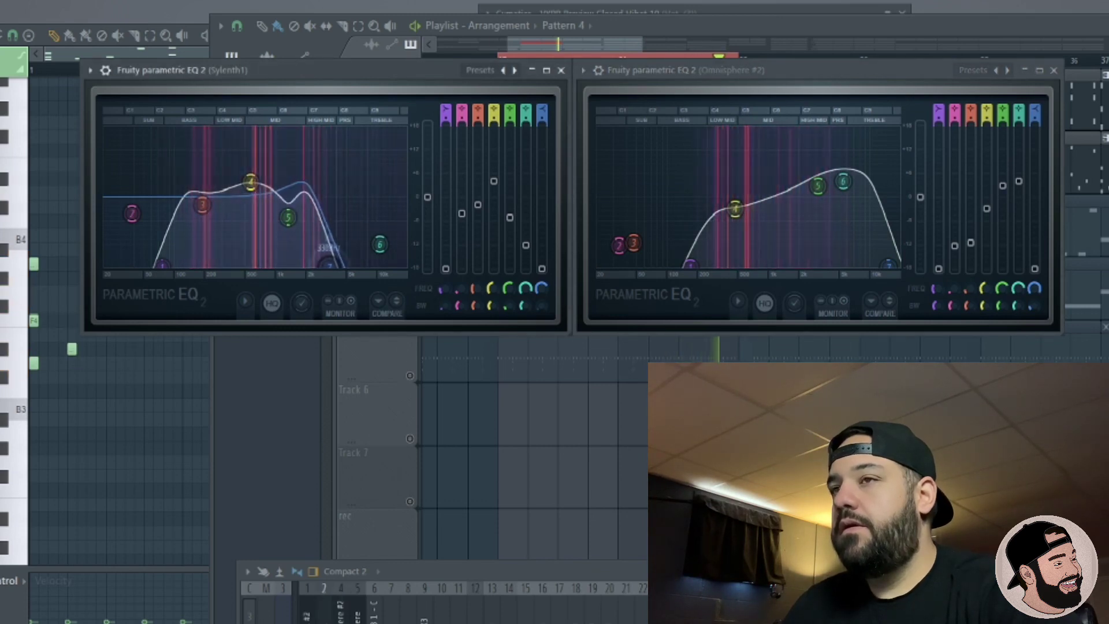
drag(332, 266, 336, 265)
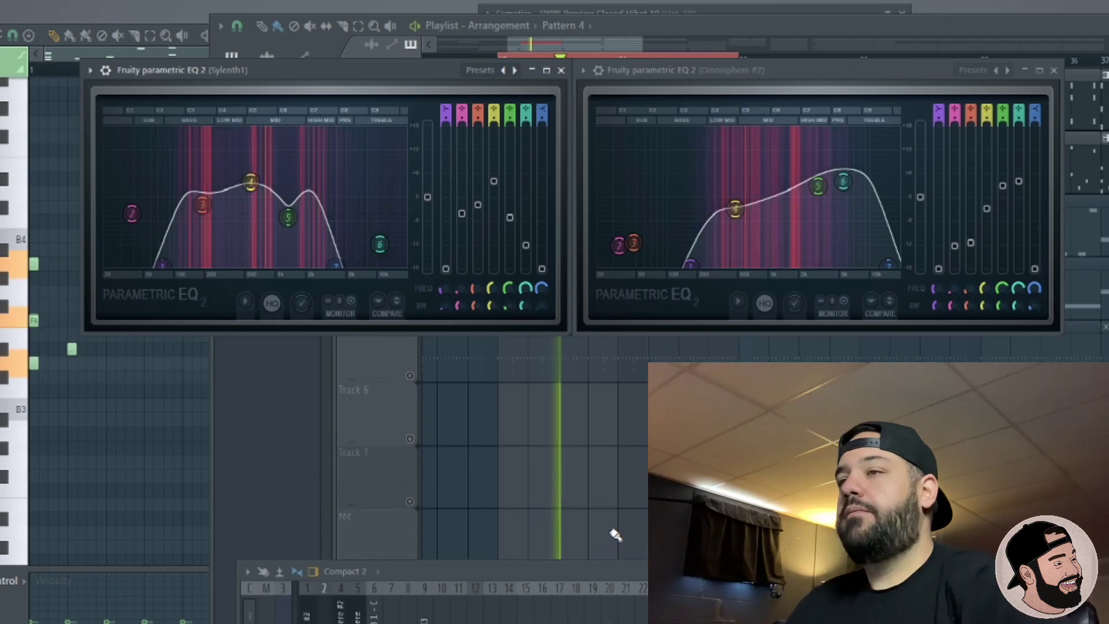
Bring the mixer over the playlist, widen the stereo separation of Omnisphere #2, and raise the Sylenth1 volume slightly during playback
click(605, 458)
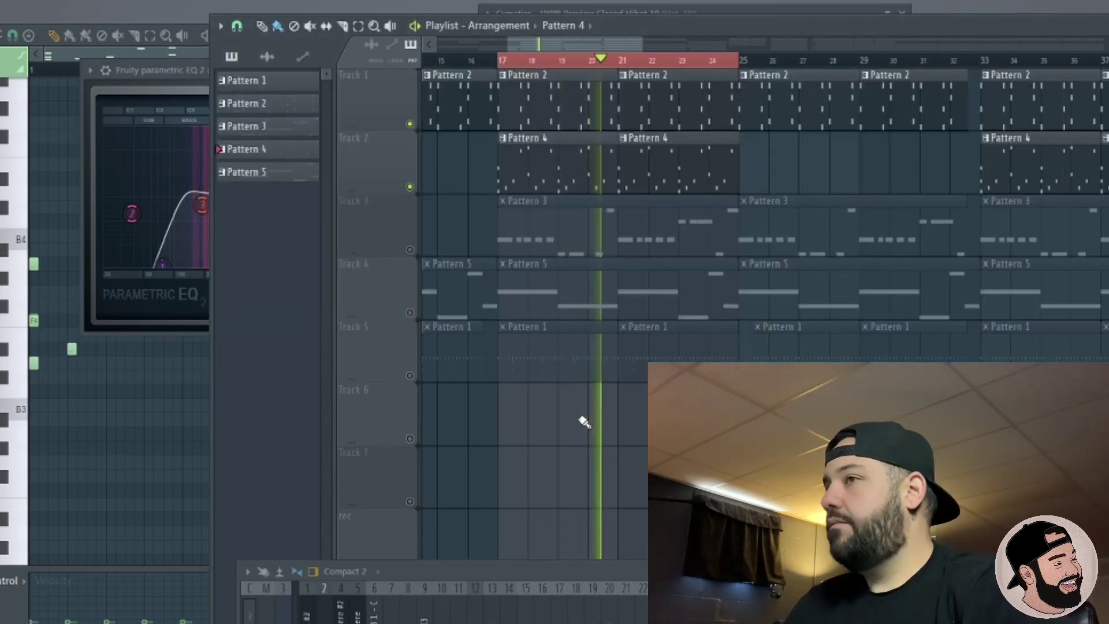
drag(585, 572, 672, 160)
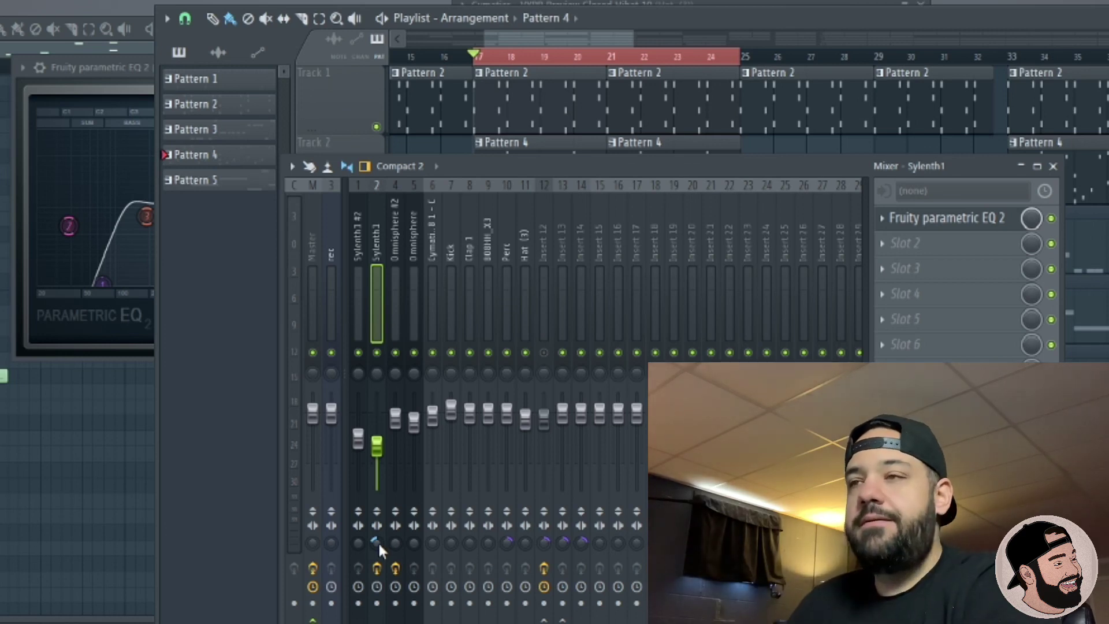
key(space)
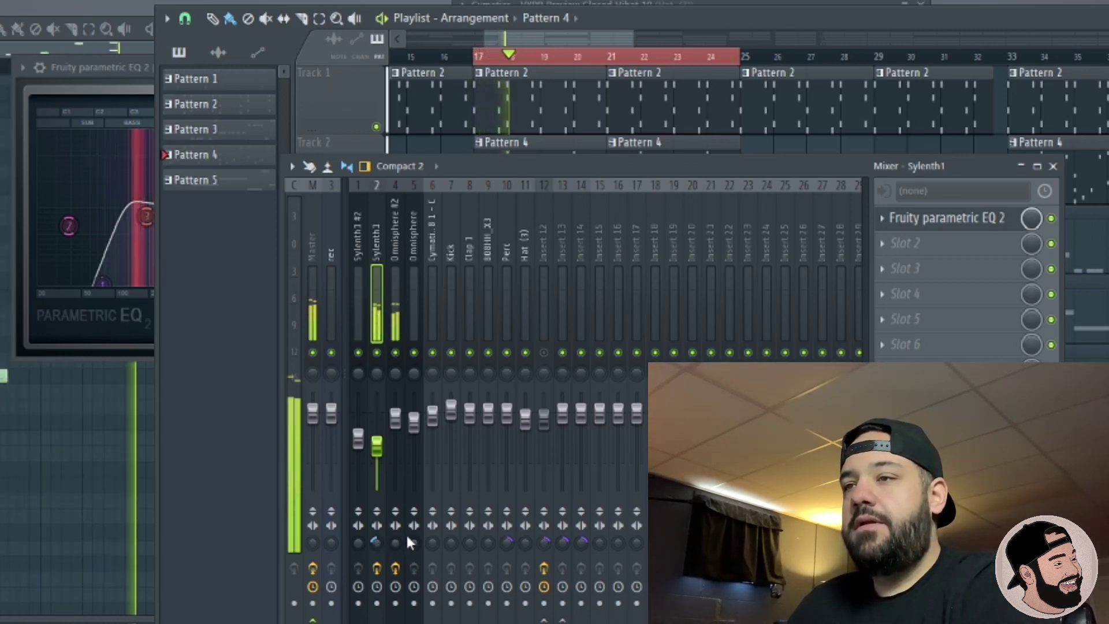
click(397, 540)
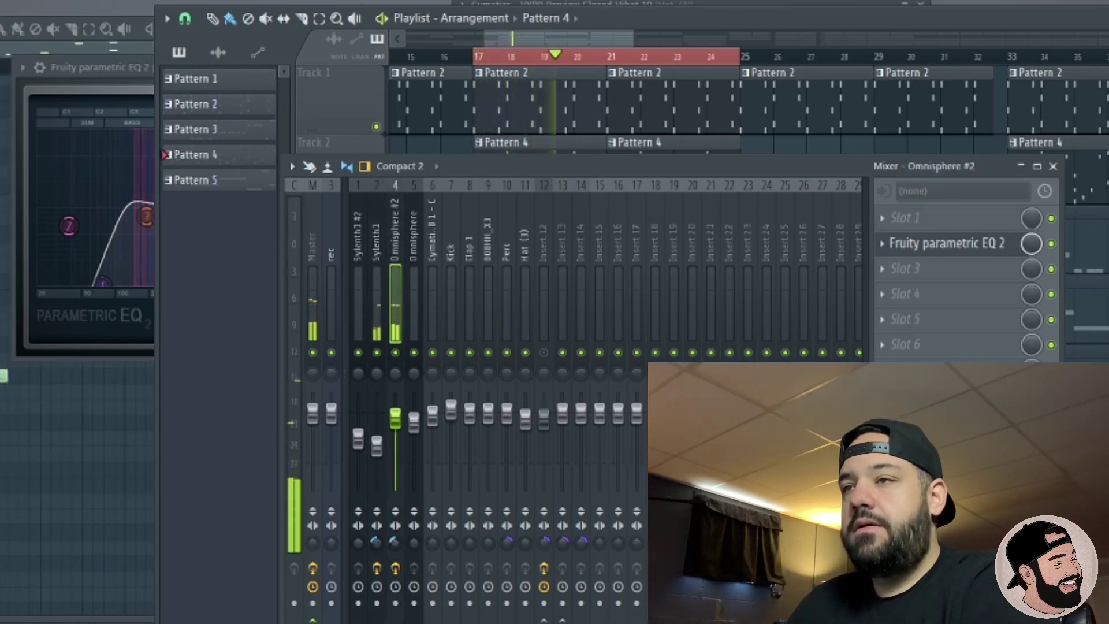
click(377, 442)
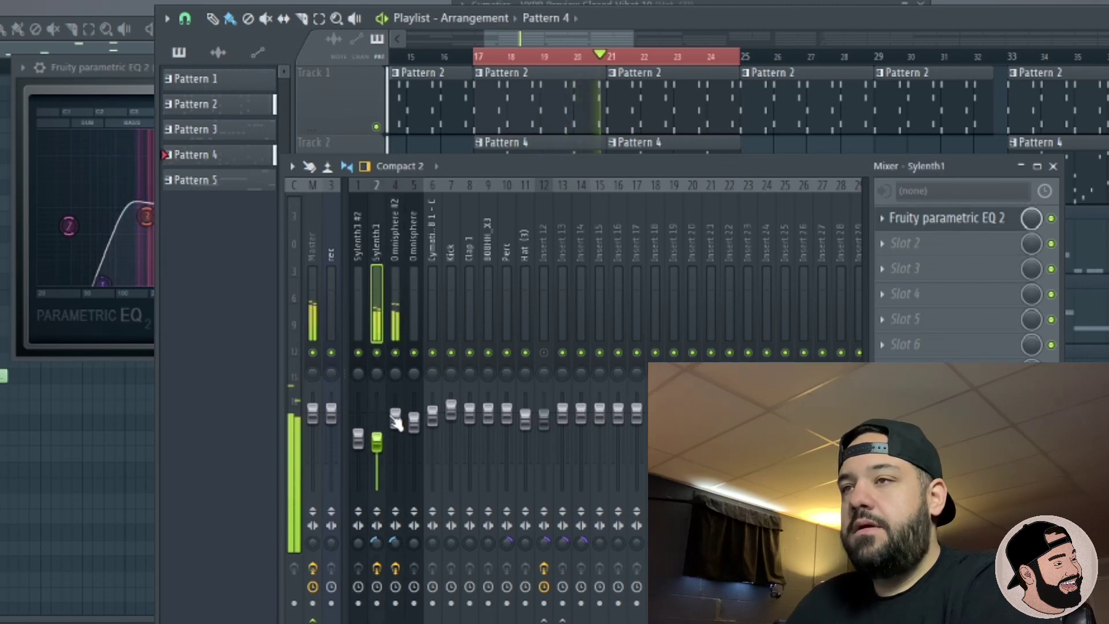
Move the Pattern 5 track up one place in the playlist to Track 3 and keep only it enabled over Pattern 3
right_click(334, 272)
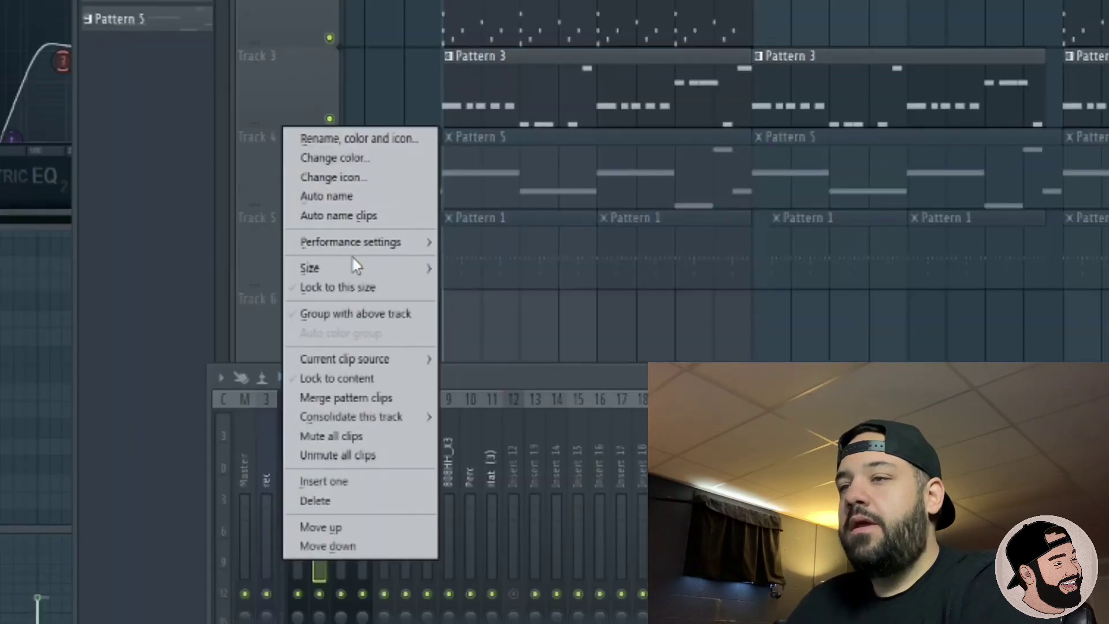
click(370, 533)
click(331, 119)
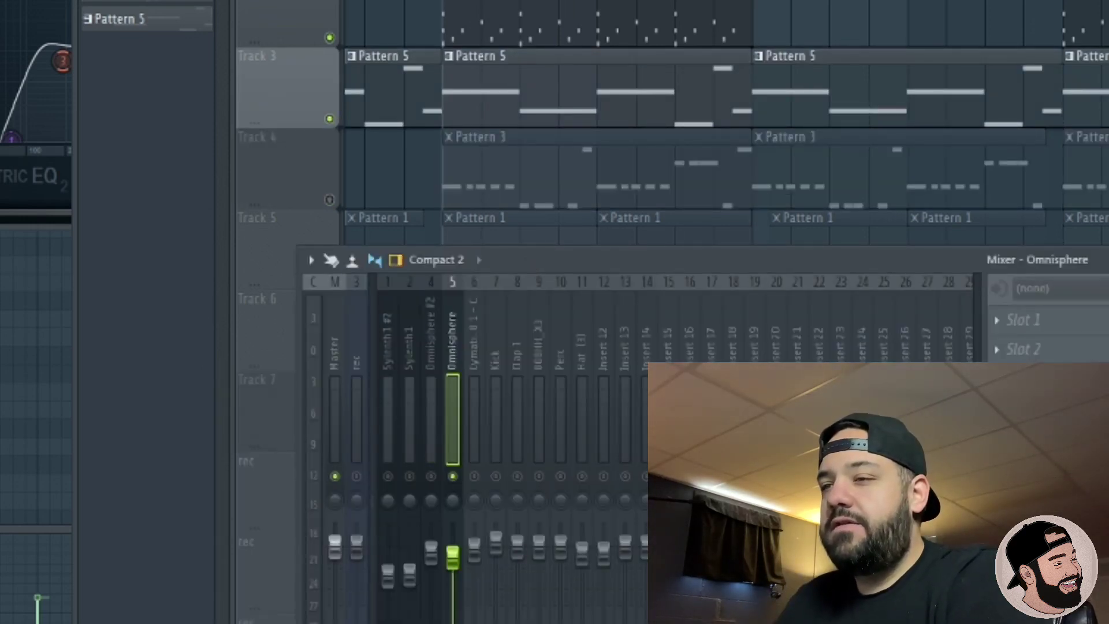
Load Fruity Parametric EQ 2 in the first effect slot of the Omnisphere mixer track
click(1017, 325)
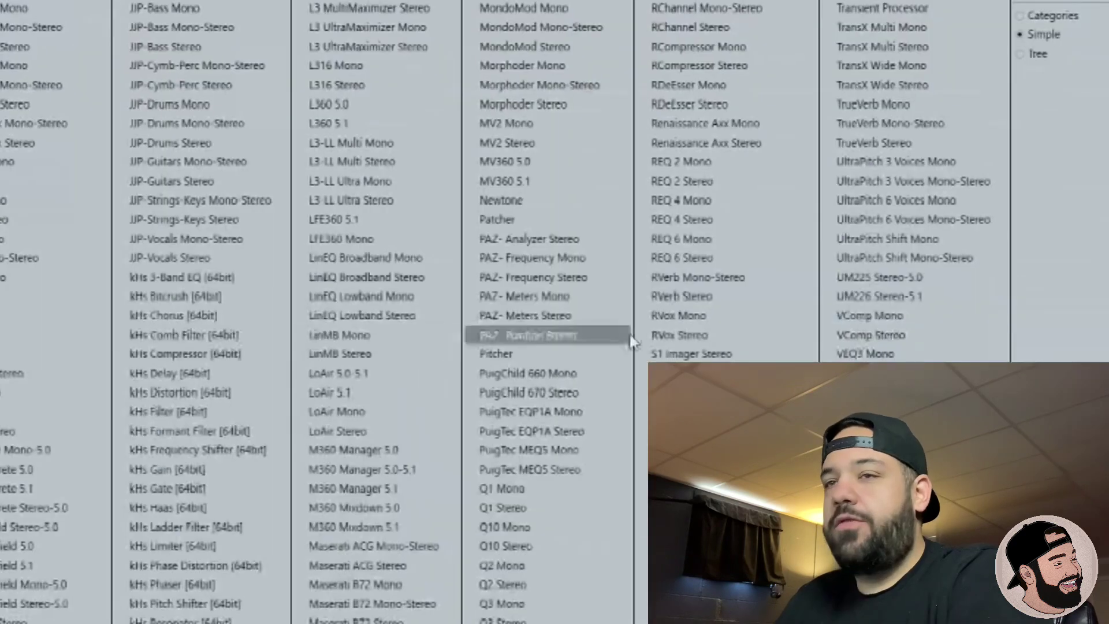
click(1, 372)
drag(324, 1, 372, 1)
scroll(416, 11, up, 2)
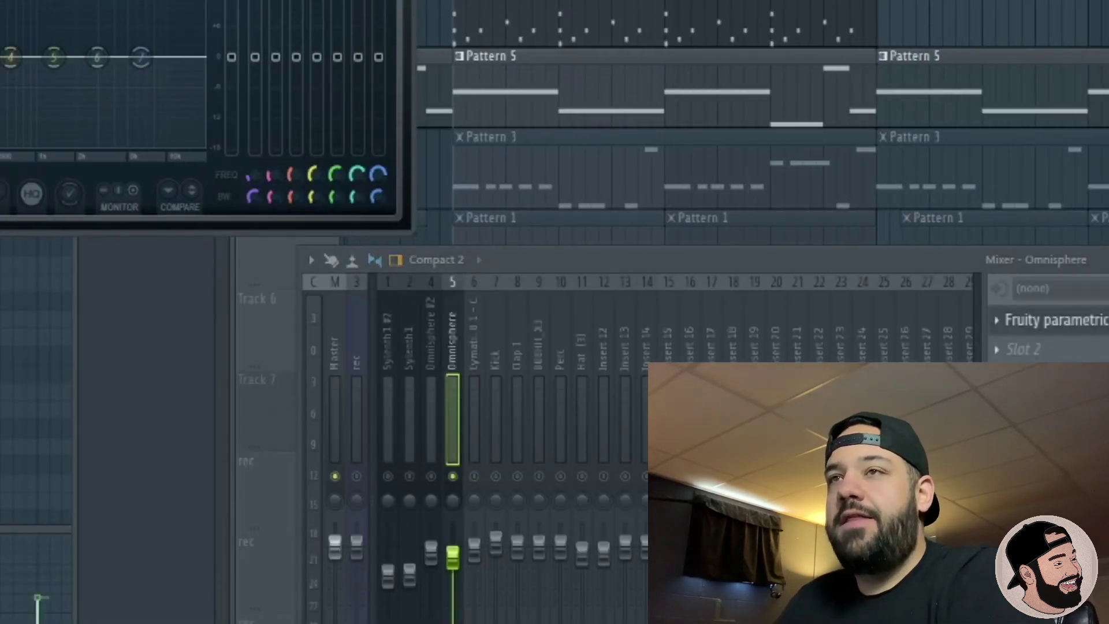
On the Omnisphere EQ, cut the lows with band 1, lower band 2 into the sub range, and cut the highs with band 7
key(space)
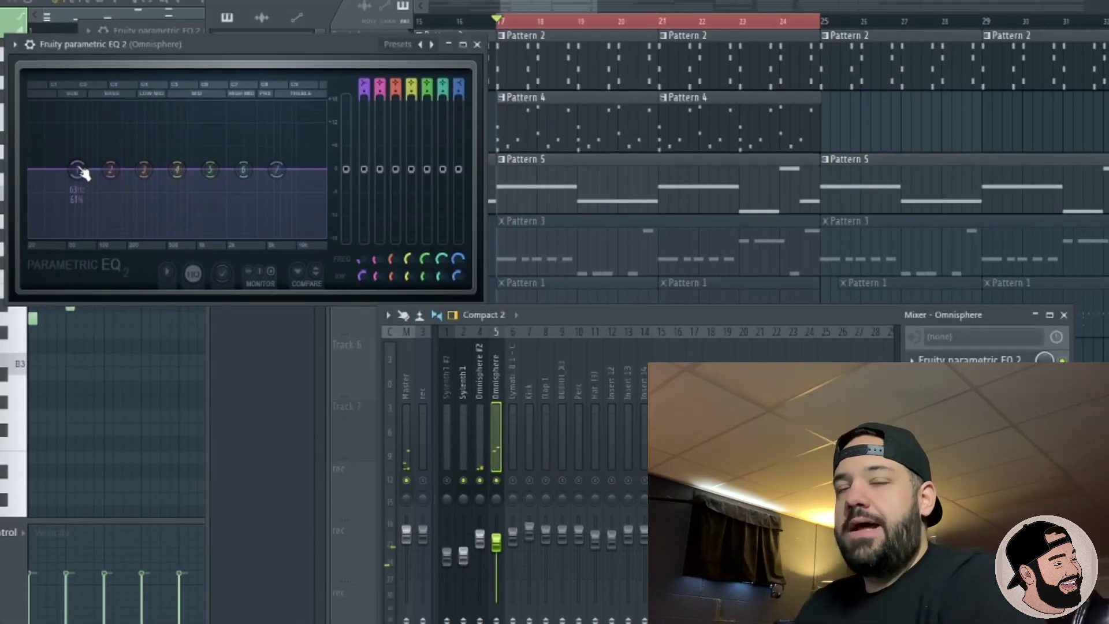
drag(81, 172, 80, 234)
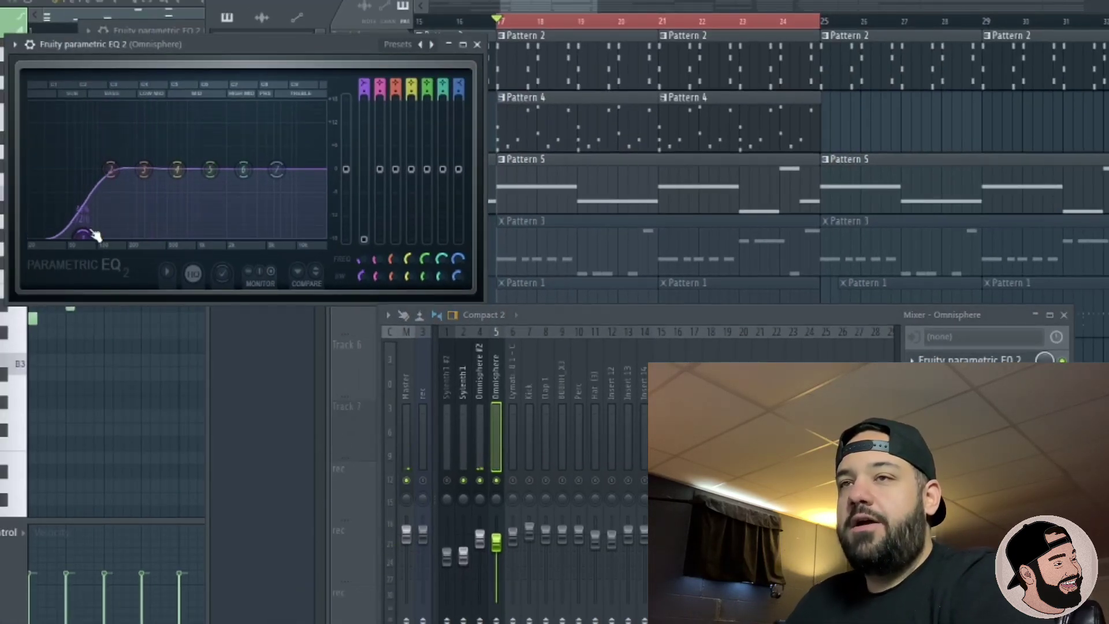
drag(111, 169, 56, 200)
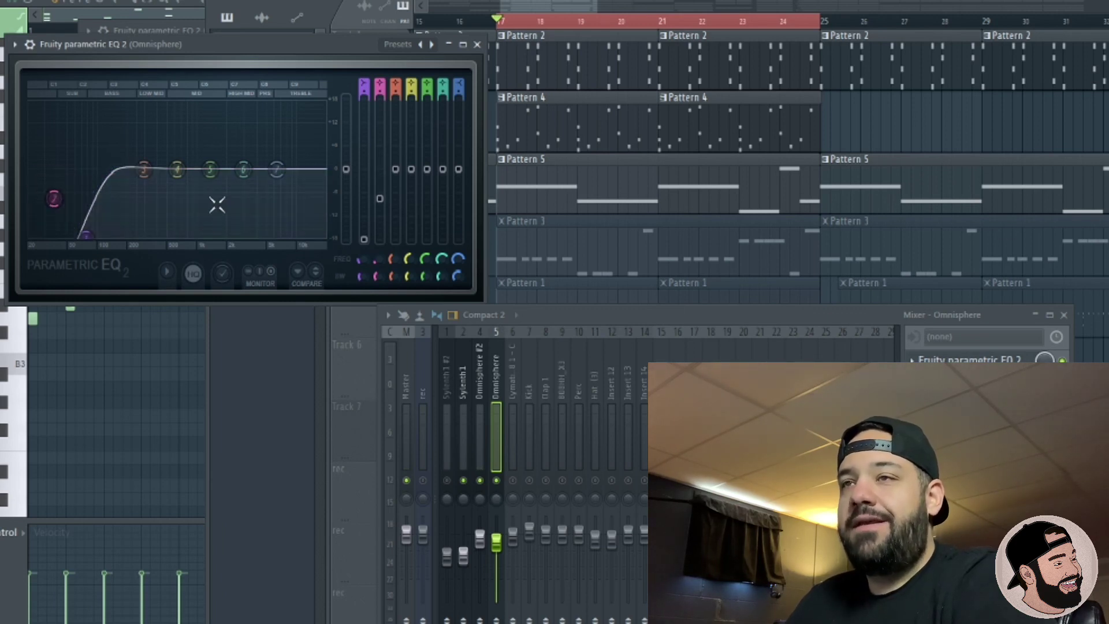
drag(277, 169, 237, 247)
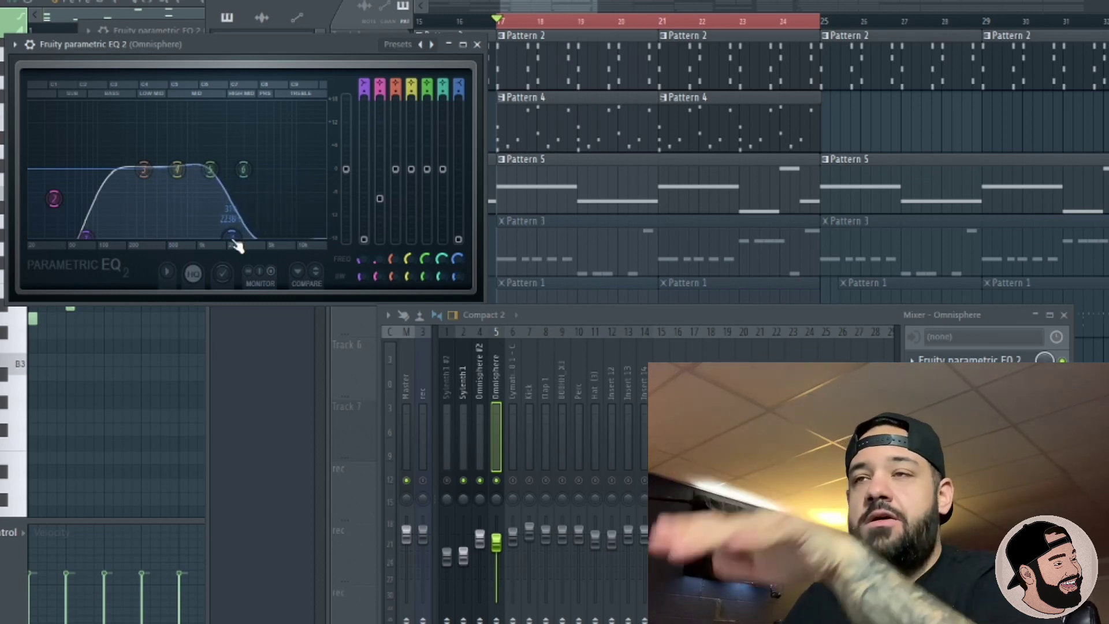
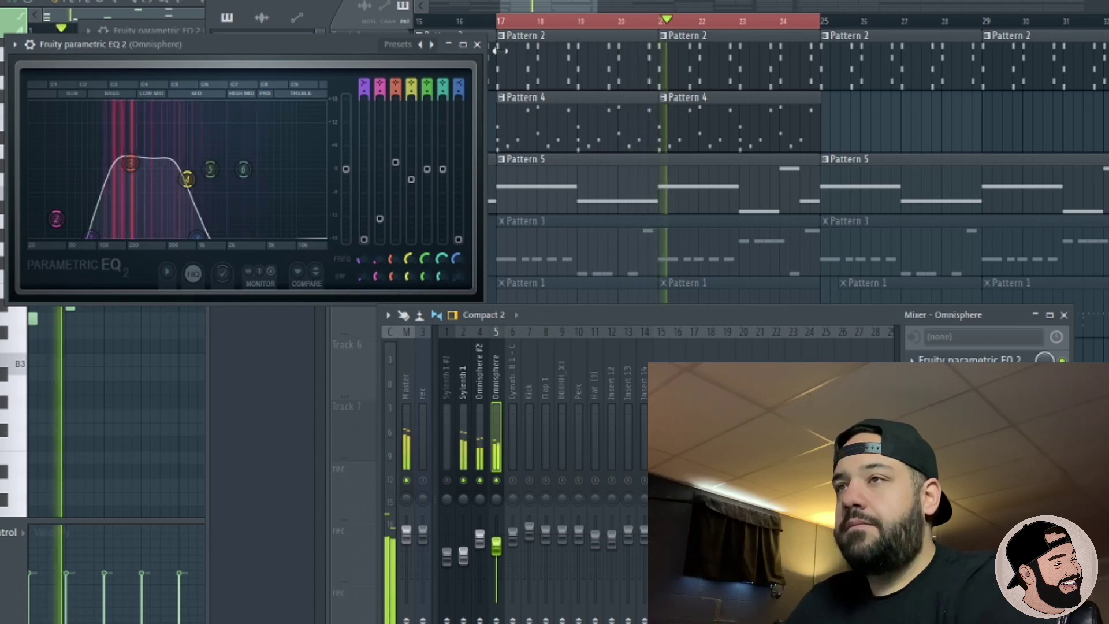
Unmute the Pattern 3 track in the playlist, moving the mixer out of the way and back again
click(533, 169)
drag(779, 316, 764, 393)
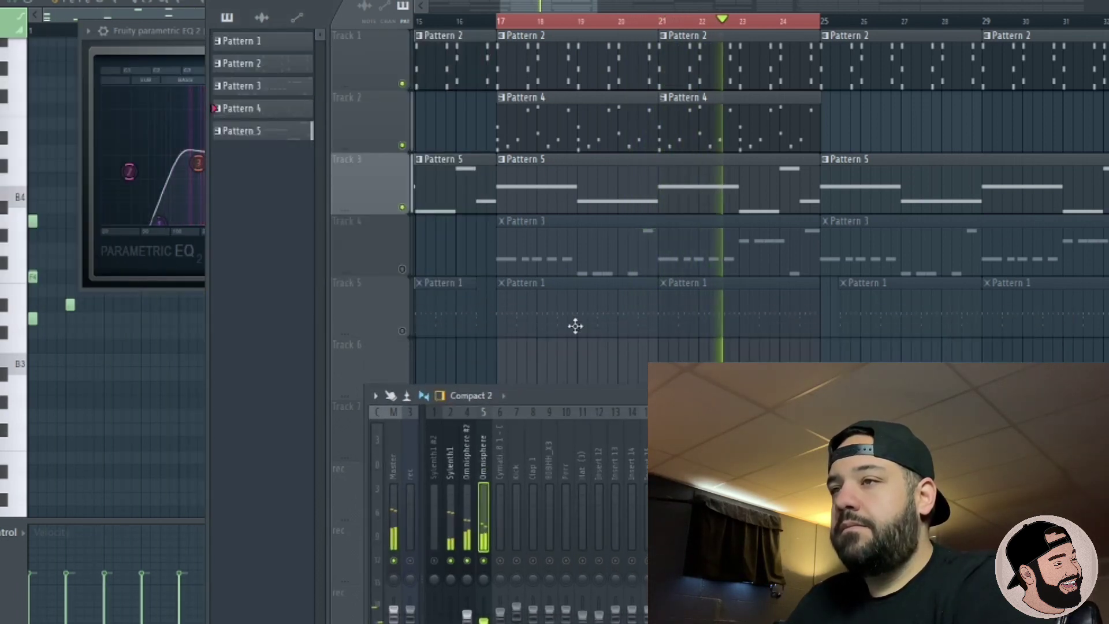
click(403, 269)
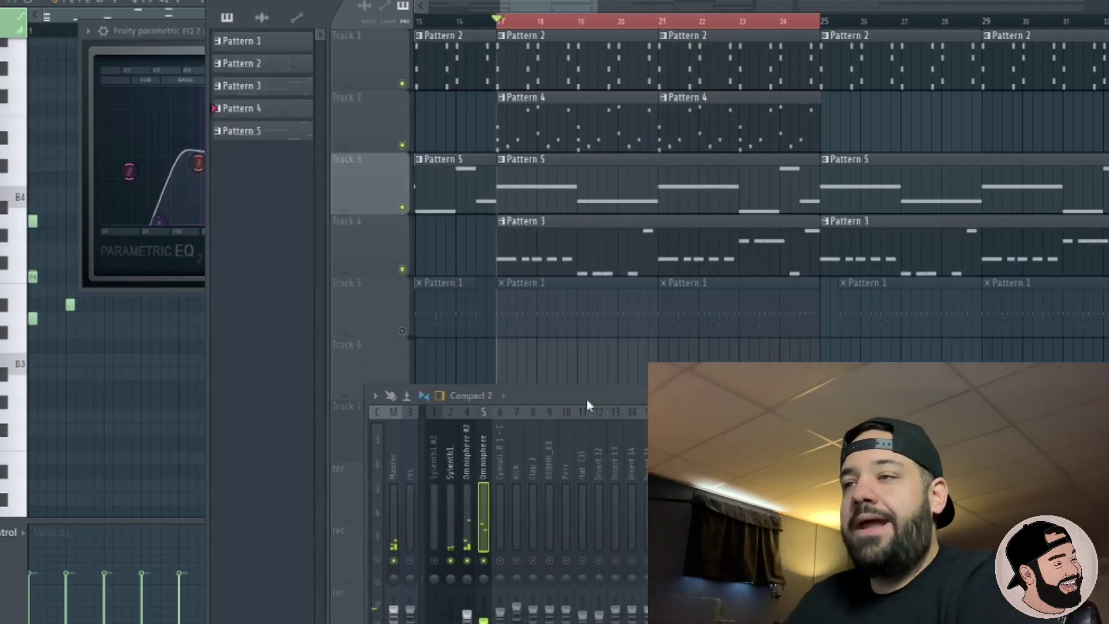
drag(587, 399, 594, 253)
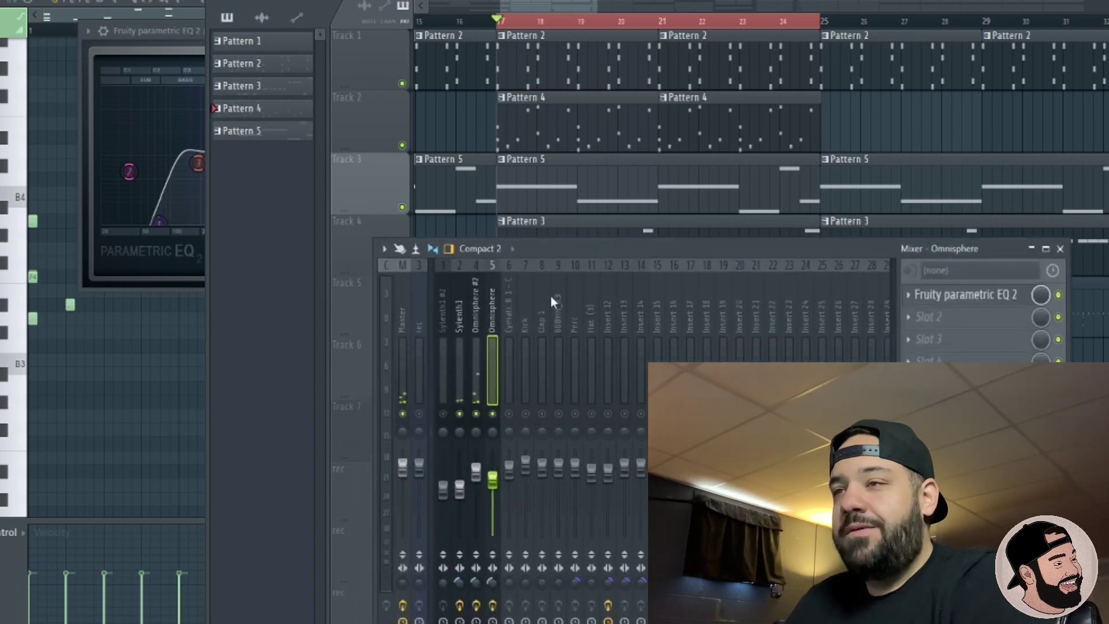
Enable the Cymatics 808 mixer track alongside Sylenth1, Omnisphere #2 and Omnisphere, and play them together
click(471, 306)
click(465, 310)
click(495, 309)
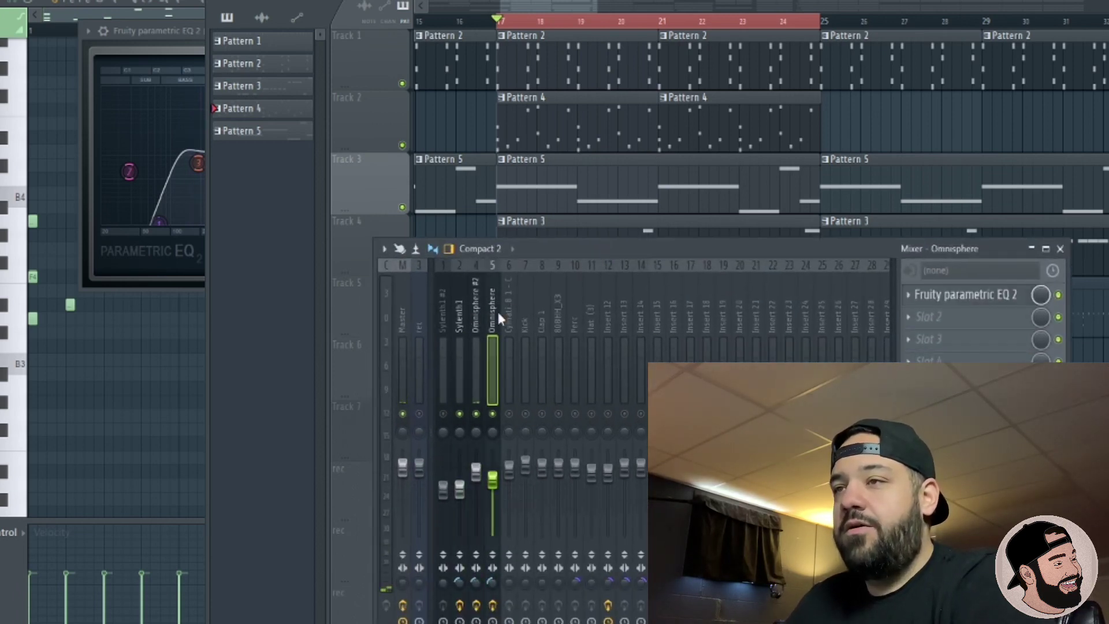
click(466, 320)
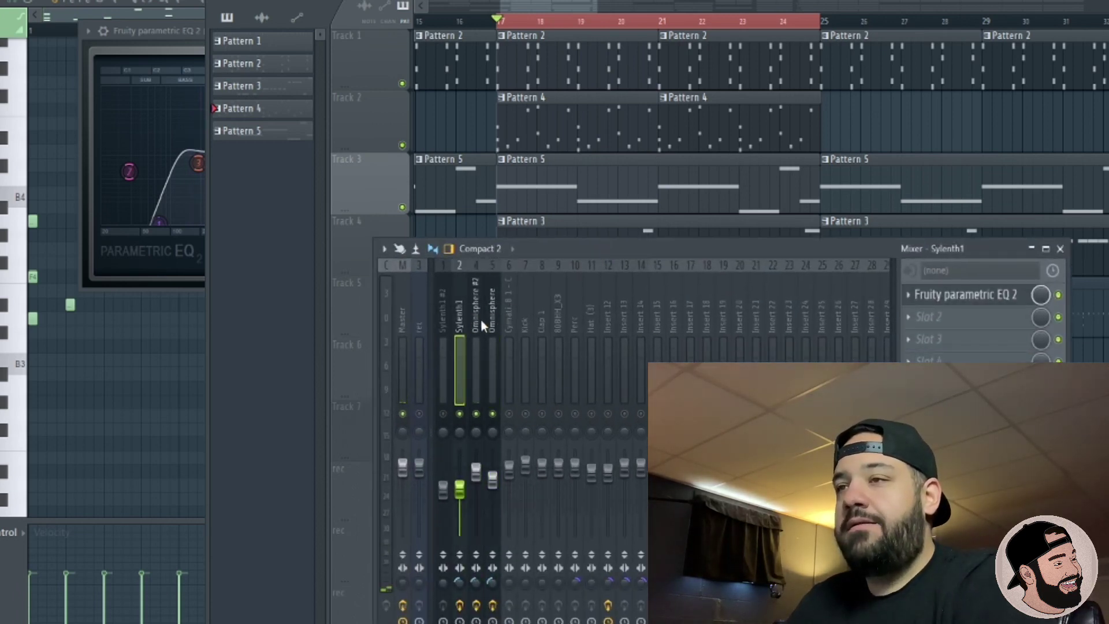
click(509, 414)
key(space)
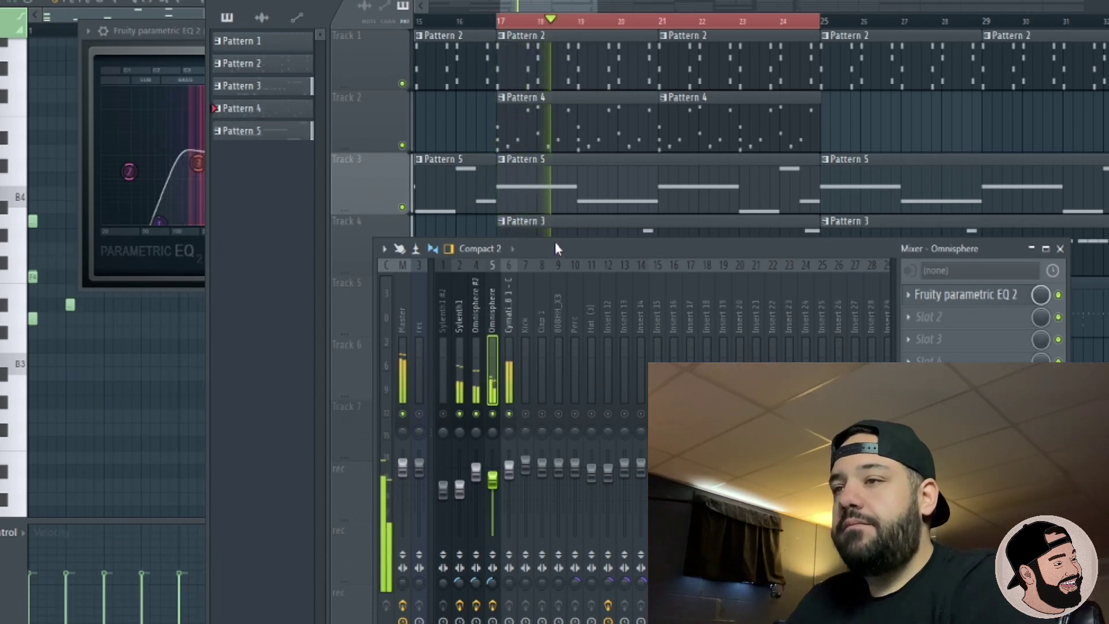
drag(556, 245, 555, 225)
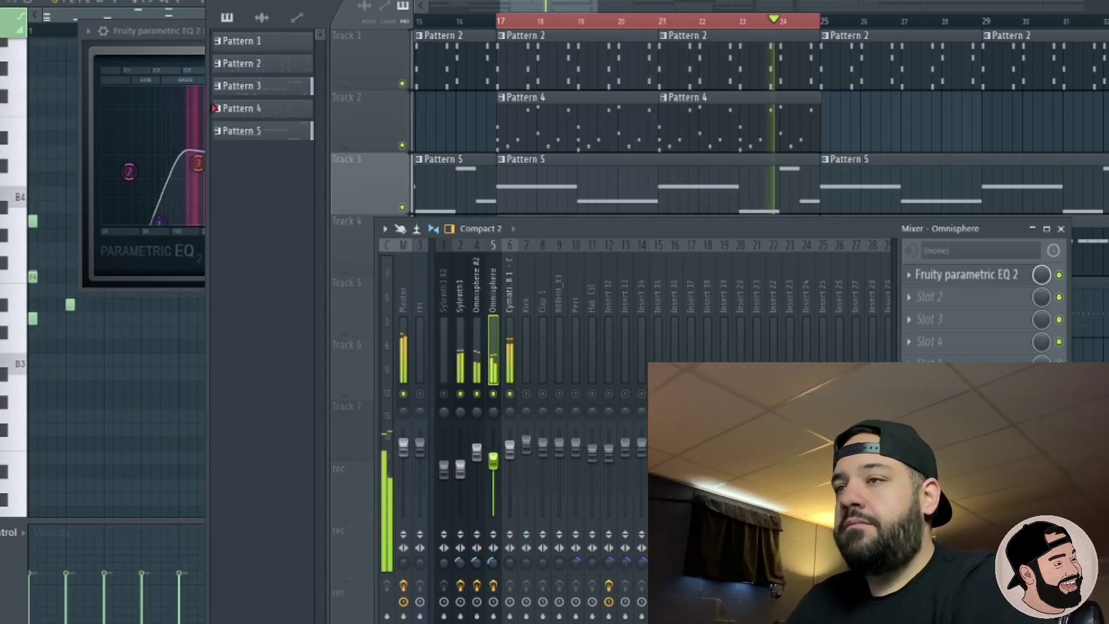
Load Fruity Parametric EQ 2 in the second effect slot of the Cymatics 808 mixer track
click(515, 293)
click(923, 297)
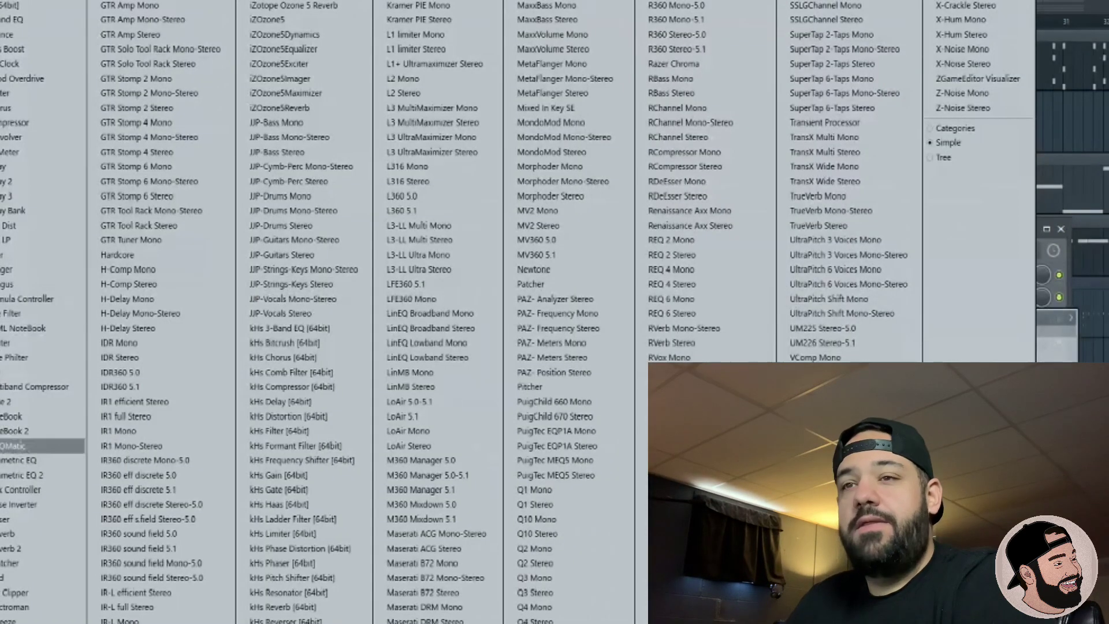
click(34, 475)
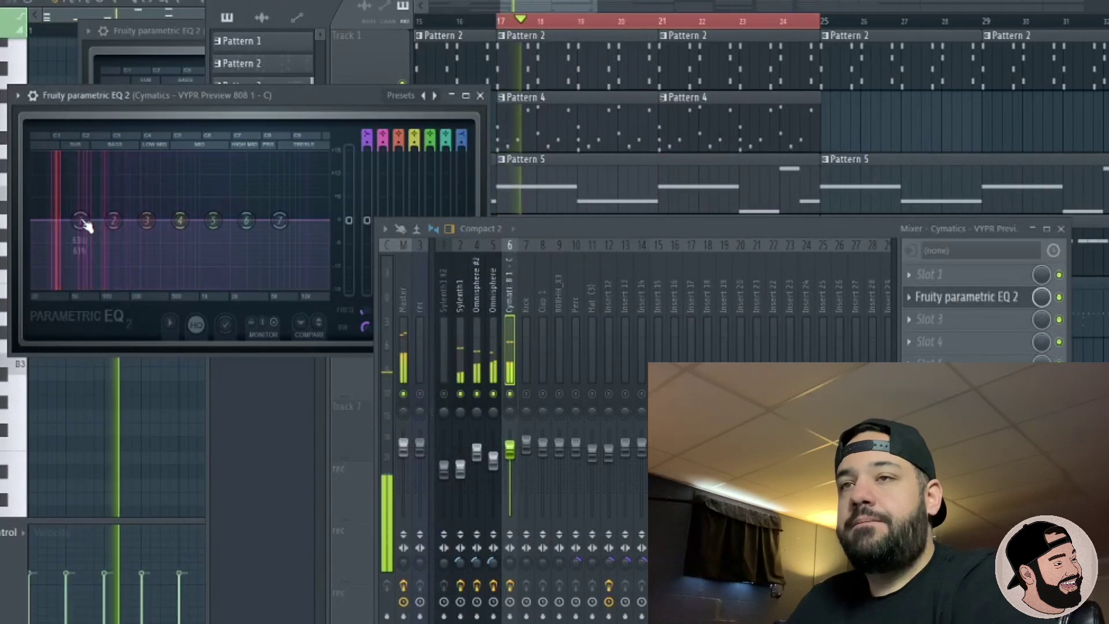
On the 808 EQ, cut the lowest sub with band 1, cut the highs with band 7, and boost band 5 slightly around 1344 Hz
drag(87, 227, 36, 287)
scroll(35, 286, down, 4)
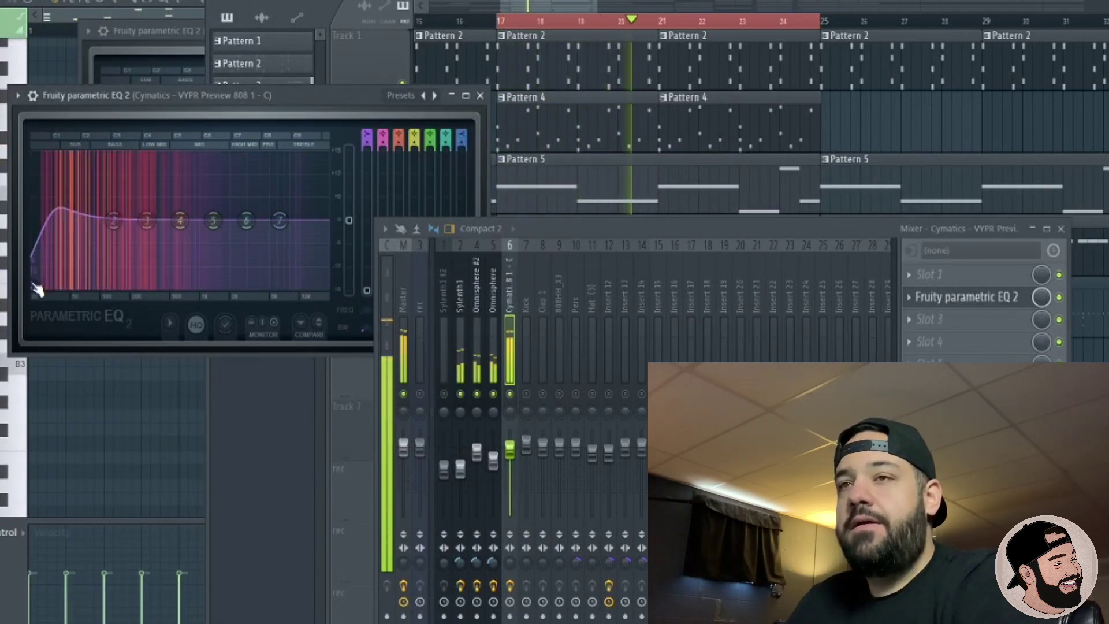
drag(280, 220, 264, 287)
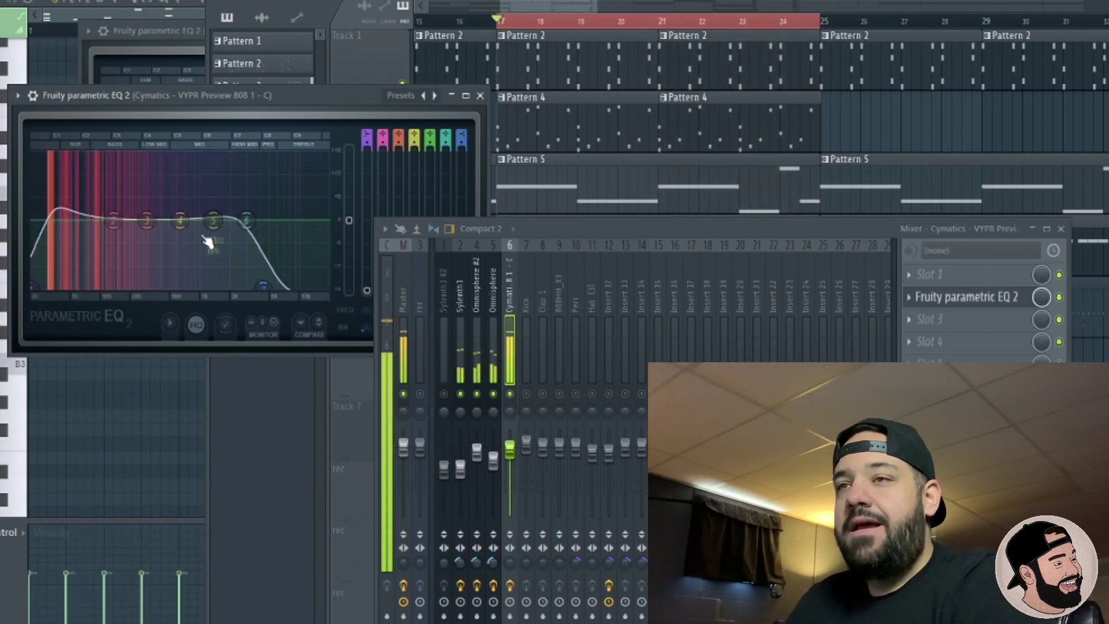
drag(213, 220, 211, 213)
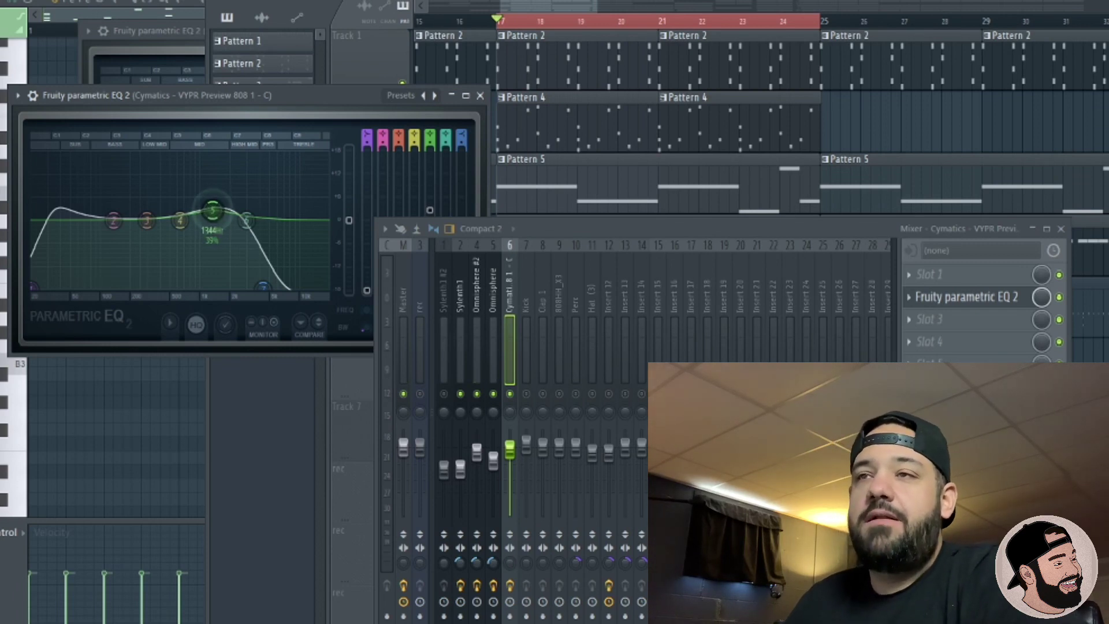
key(space)
drag(216, 213, 216, 212)
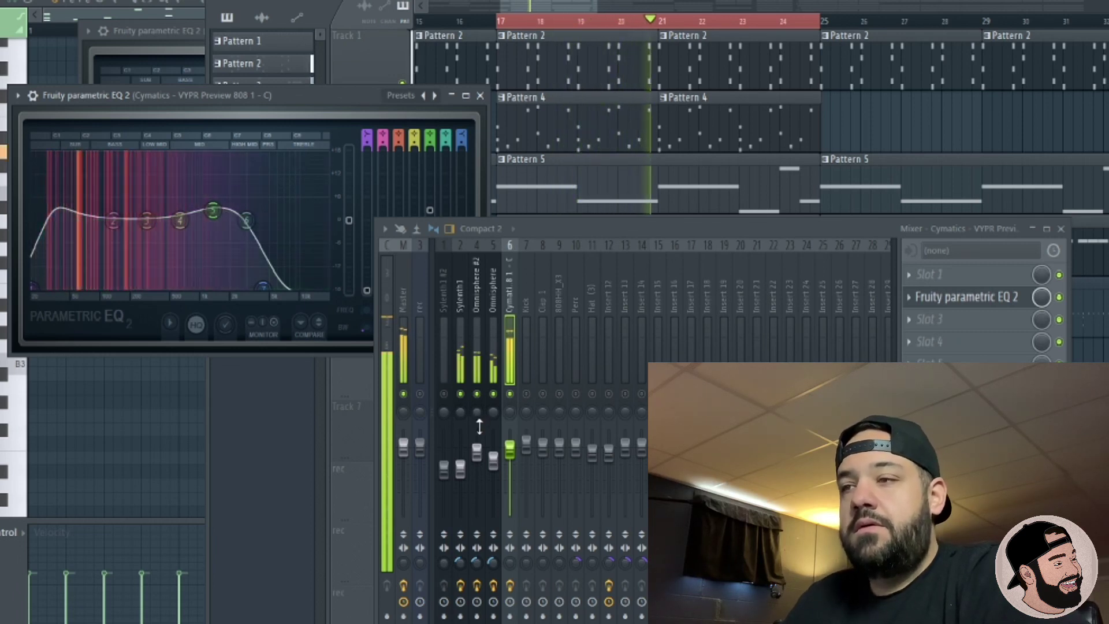
Enable the Cymatics 808 mixer track alongside the Kick, narrow the Kick's stereo separation toward mono, and play both together
key(space)
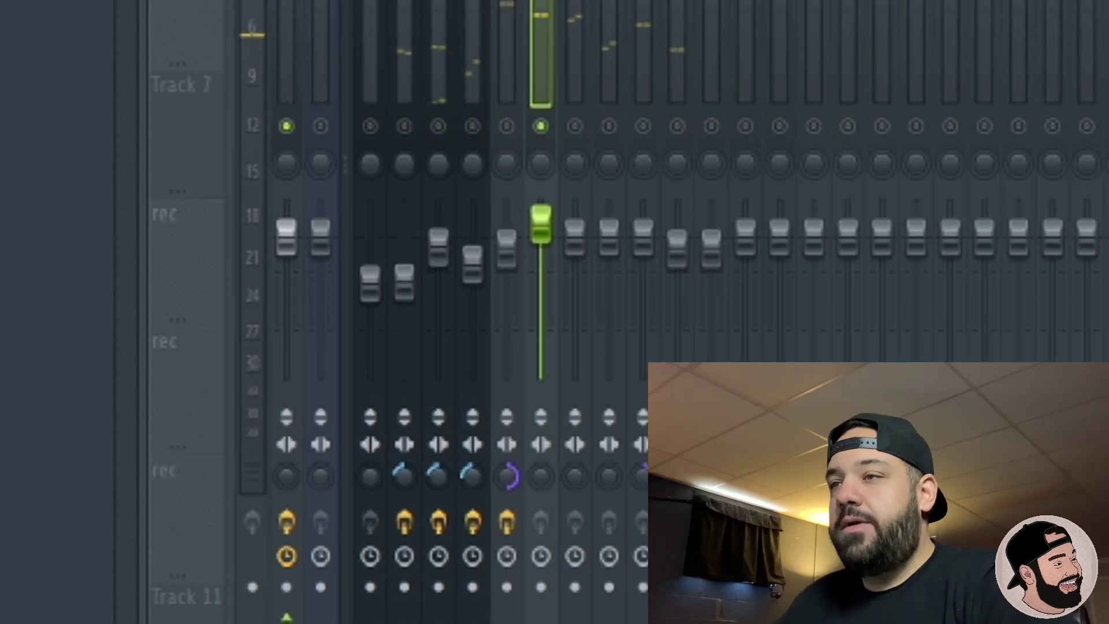
click(512, 209)
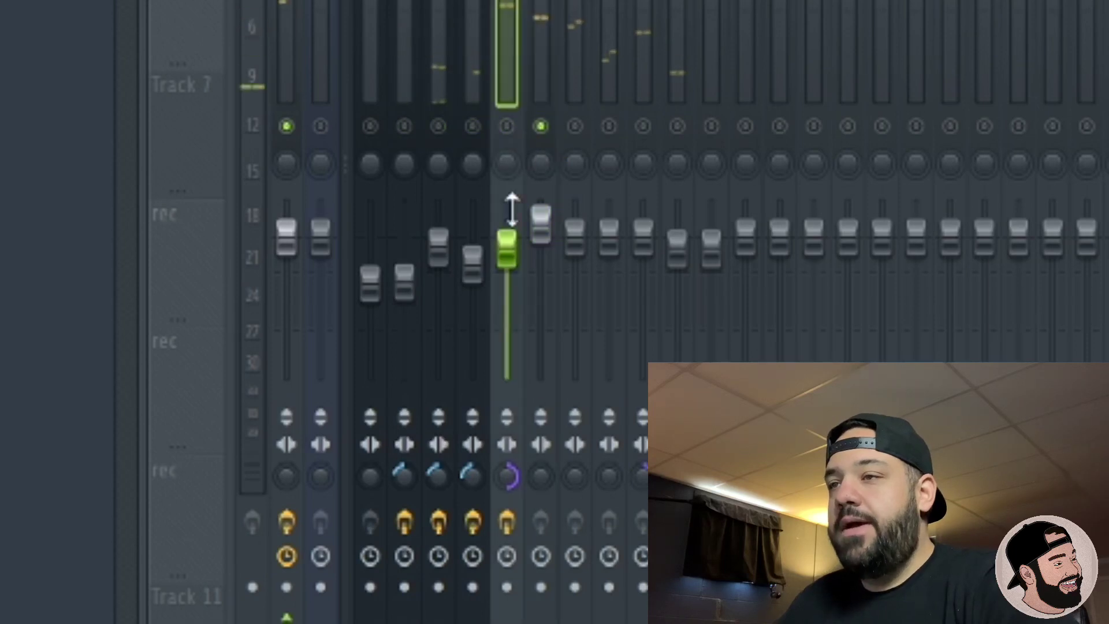
click(542, 3)
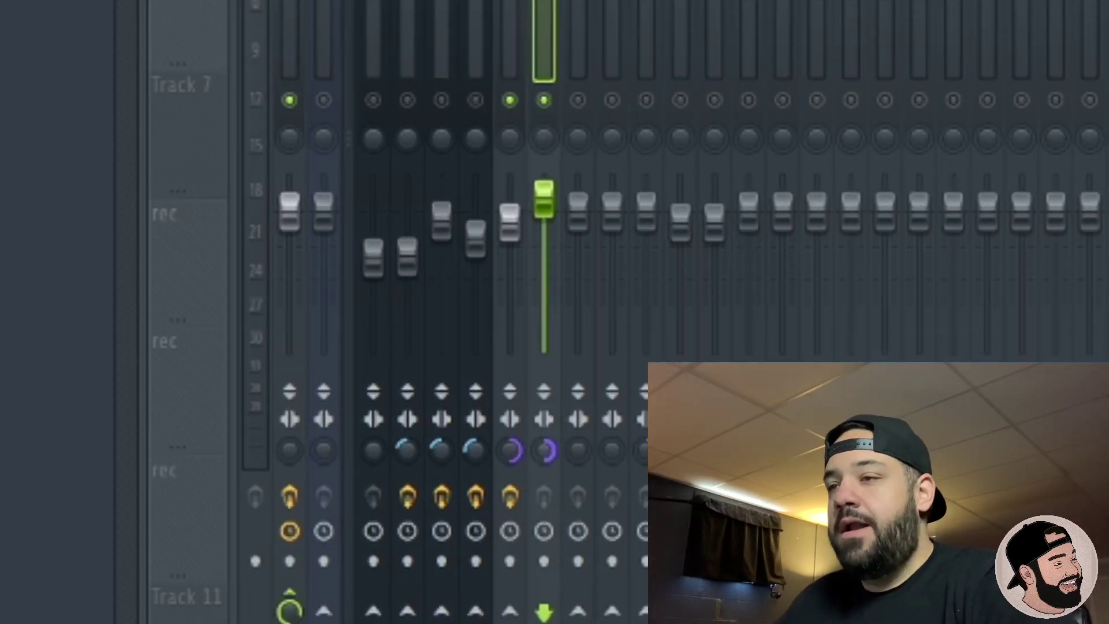
key(space)
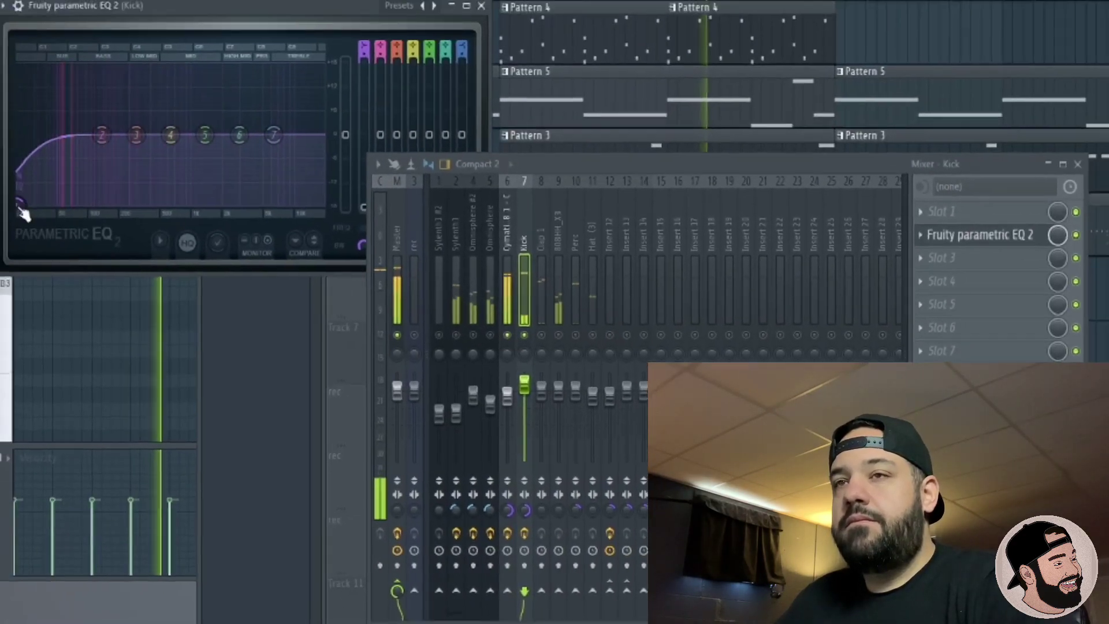
On the Kick EQ, cut the lowest sub with band 1, boost band 3 slightly around 258 Hz, and cut the highs with band 7
drag(367, 66, 367, 49)
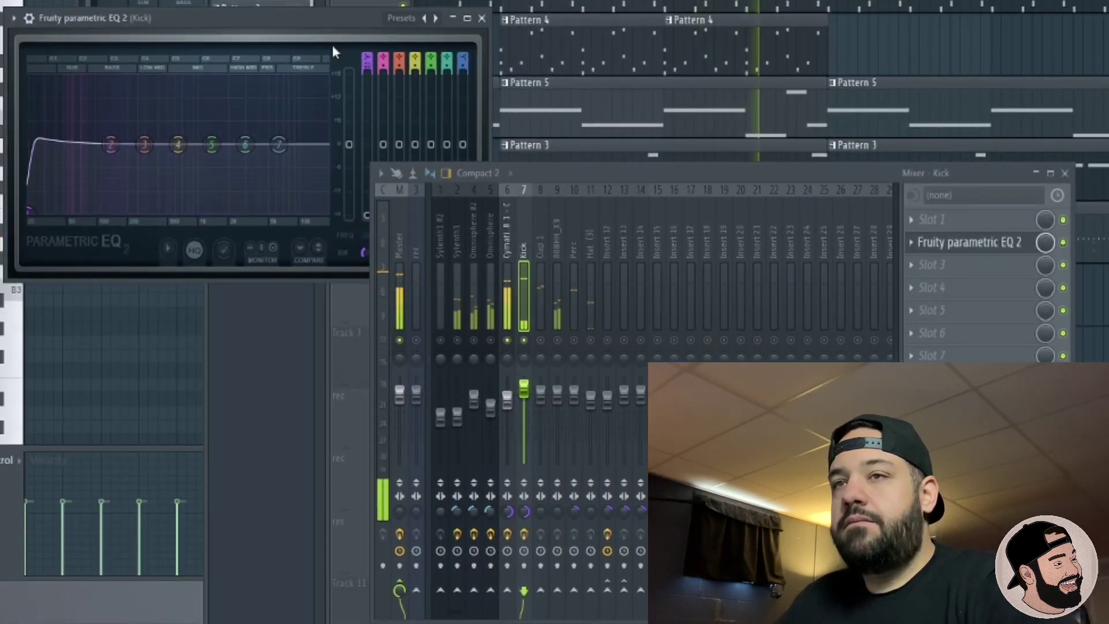
drag(349, 144, 349, 153)
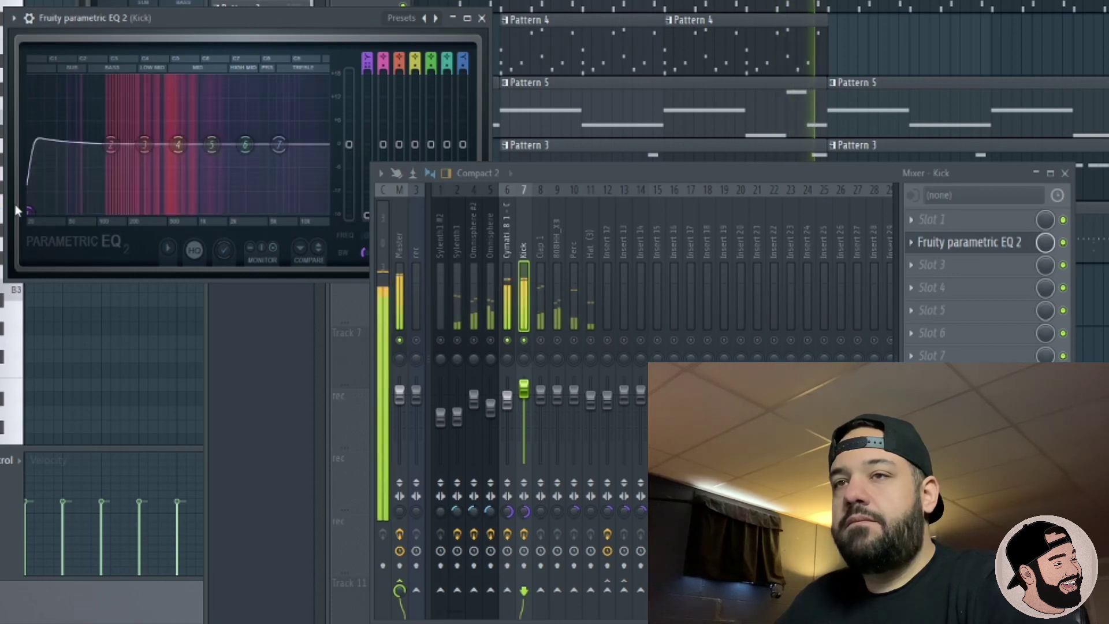
scroll(37, 216, up, 3)
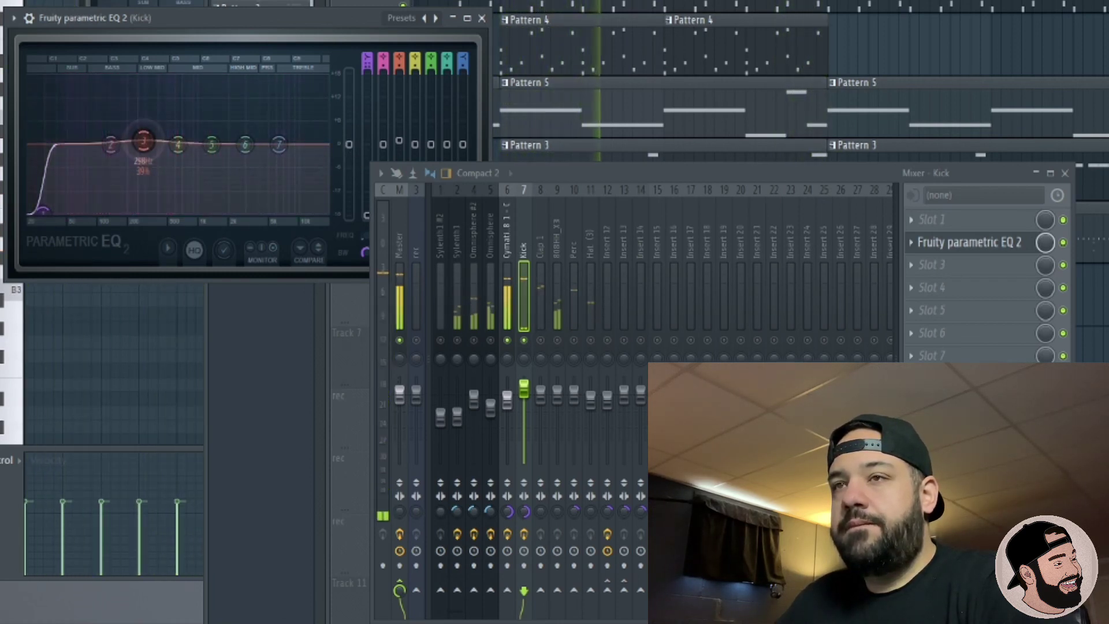
drag(284, 151, 206, 206)
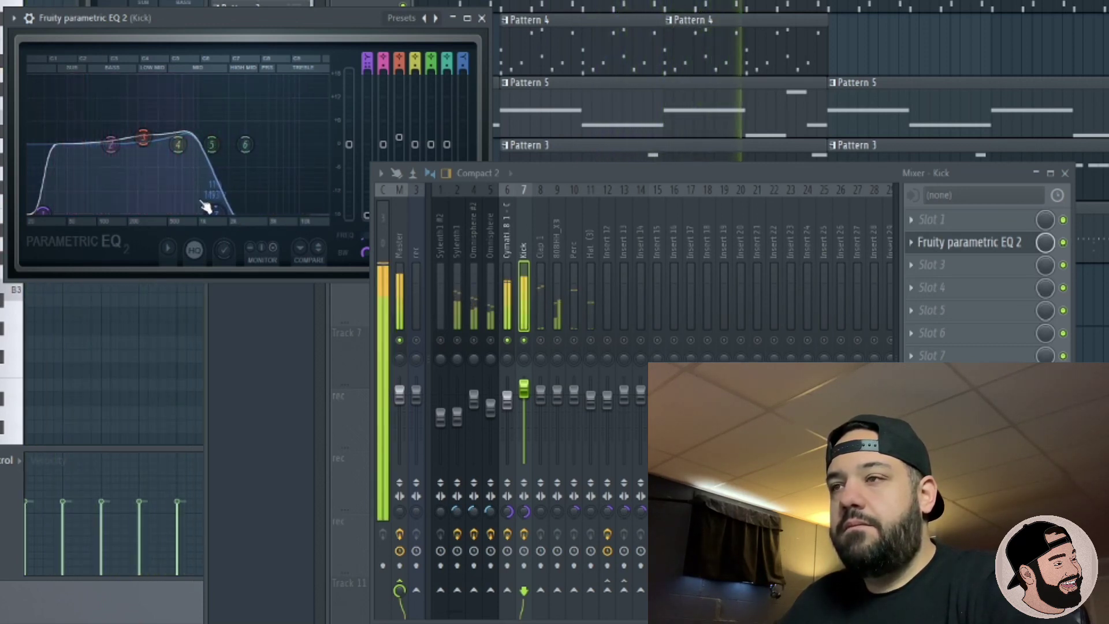
Check the 808 and Kick levels, then boost band 4 slightly on the Kick EQ and move the band 7 high cut upward in frequency
click(507, 399)
click(524, 388)
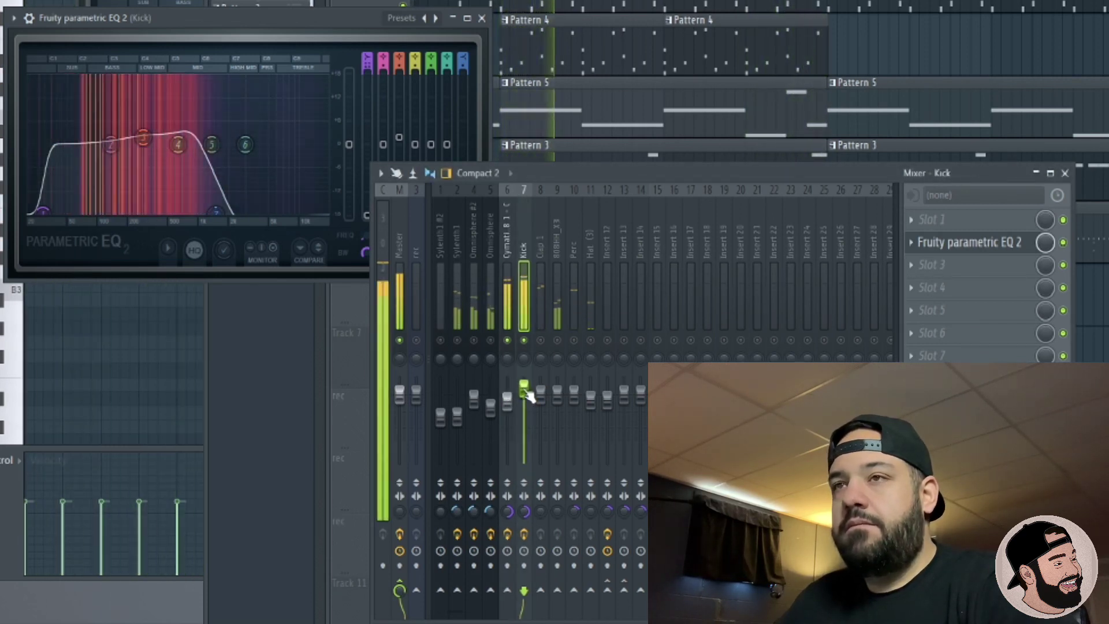
drag(179, 144, 179, 136)
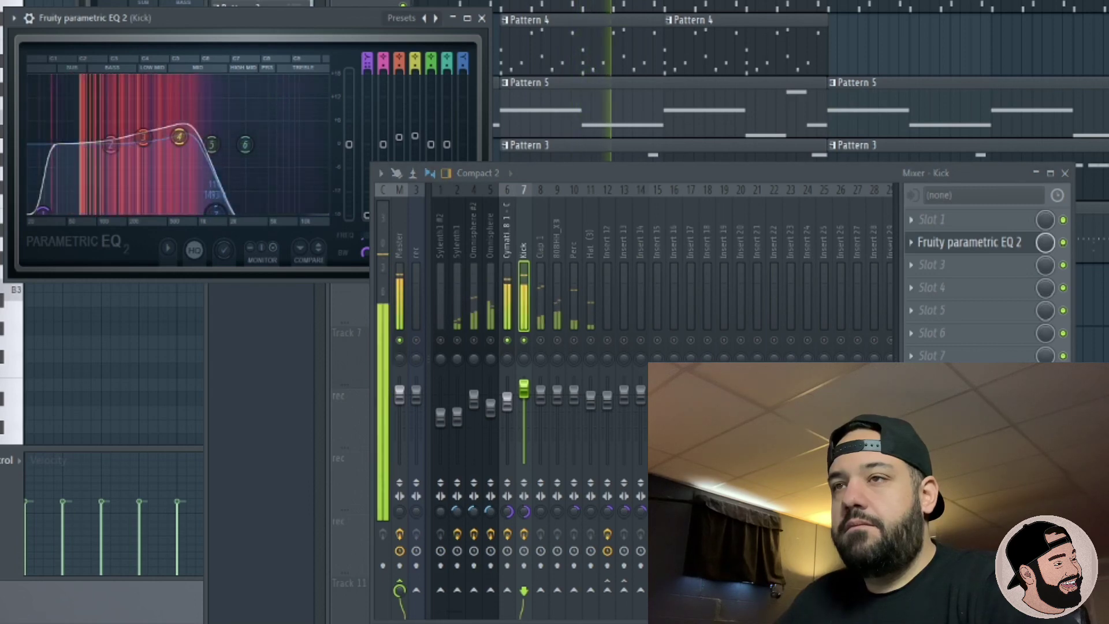
drag(216, 210, 319, 211)
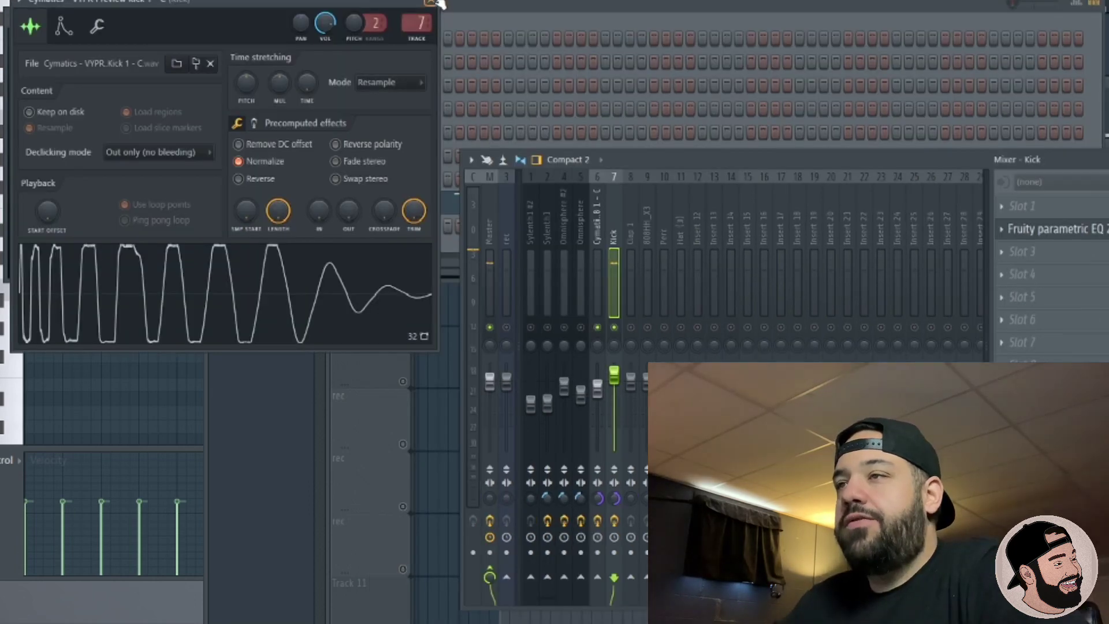
On the Cymatics 808 EQ, dip band 3 around 243 Hz and boost band 2 slightly while playing the mix with all tracks enabled
drag(598, 170, 547, 157)
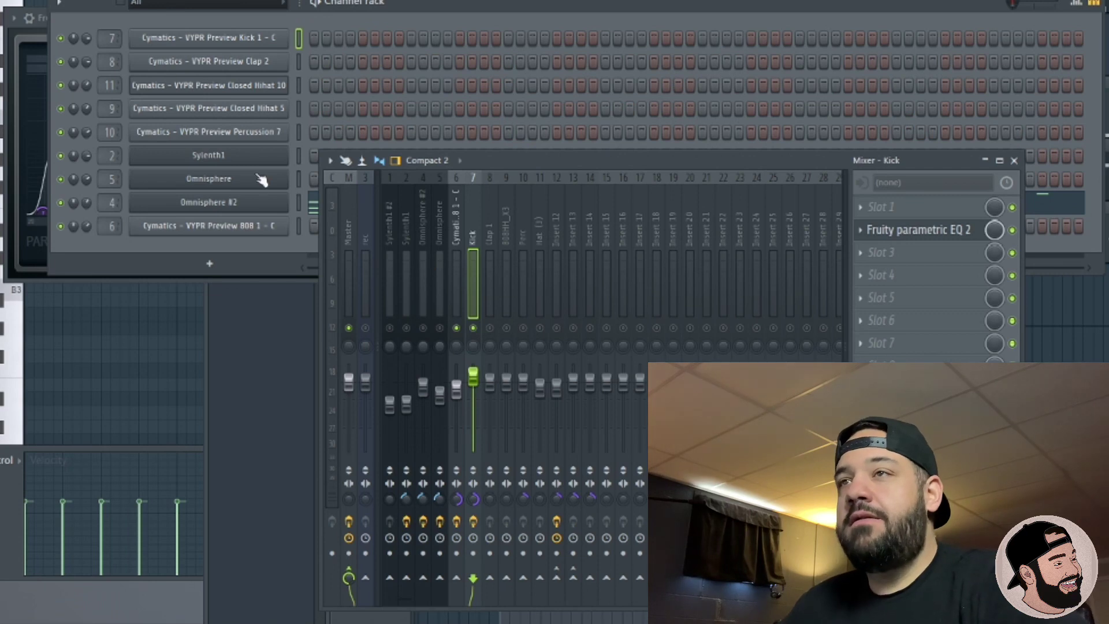
click(457, 219)
click(918, 230)
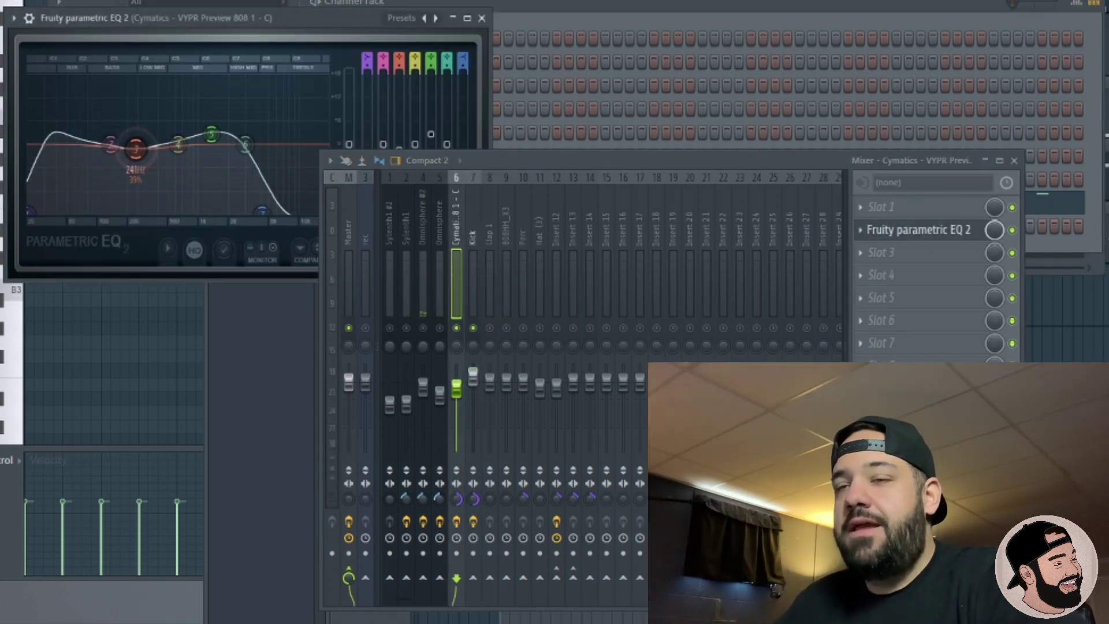
key(space)
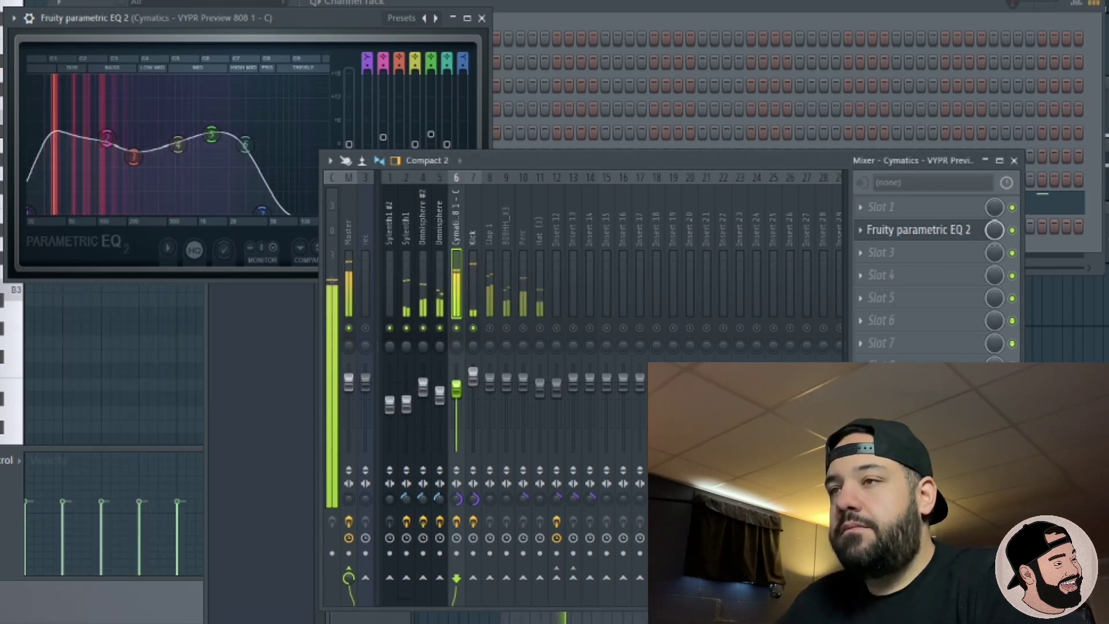
click(473, 283)
click(456, 283)
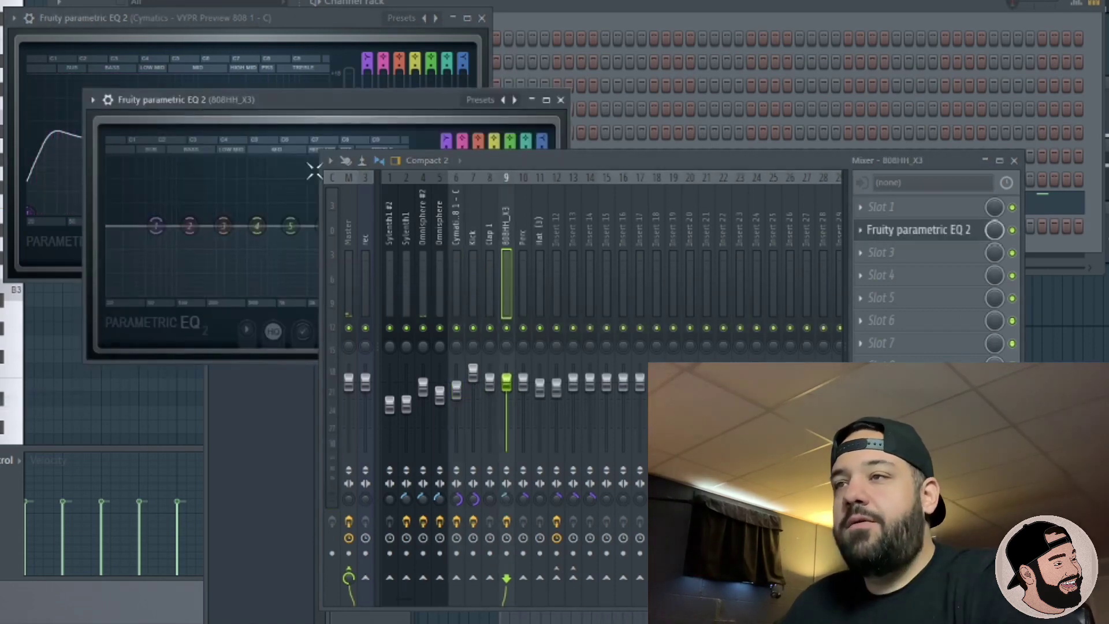
Cut the low frequencies of the 808HH_X3 mixer track with its Fruity Parametric EQ 2
drag(520, 164, 521, 414)
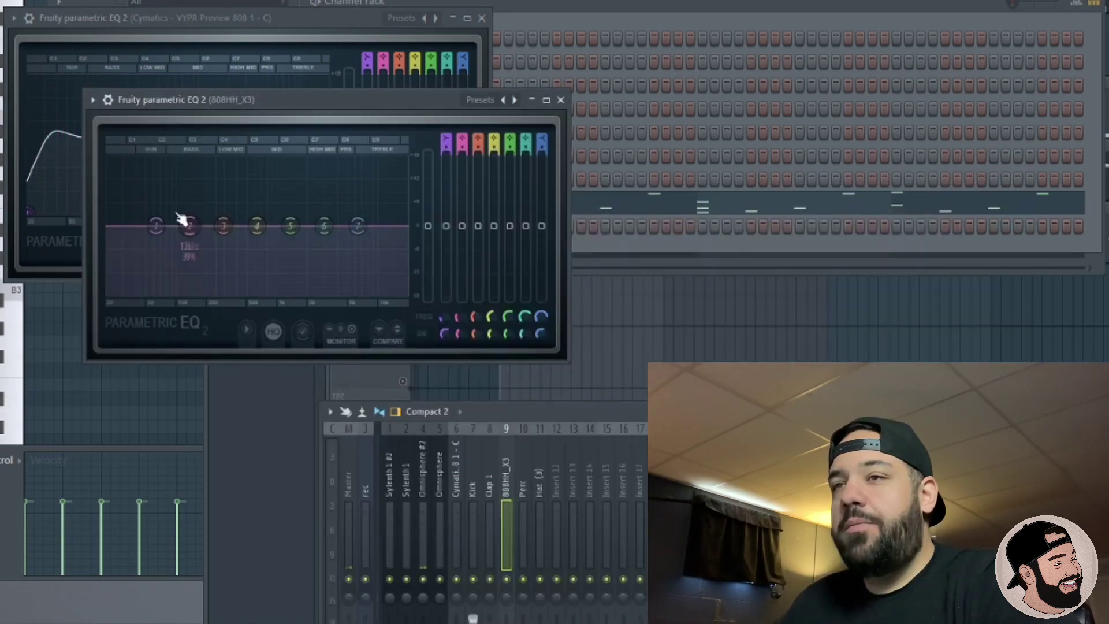
drag(131, 269, 312, 303)
drag(190, 226, 184, 272)
click(562, 100)
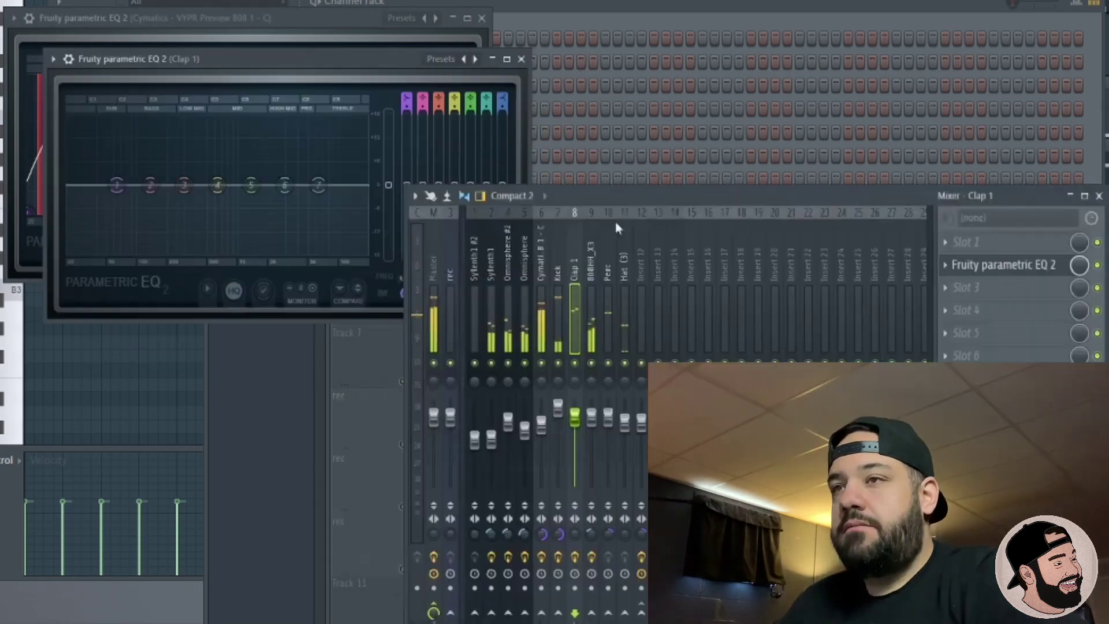
On the Clap 1 EQ, cut the lows with band 1 and boost band 5 slightly around 1020 Hz
drag(617, 198, 610, 402)
drag(116, 185, 116, 187)
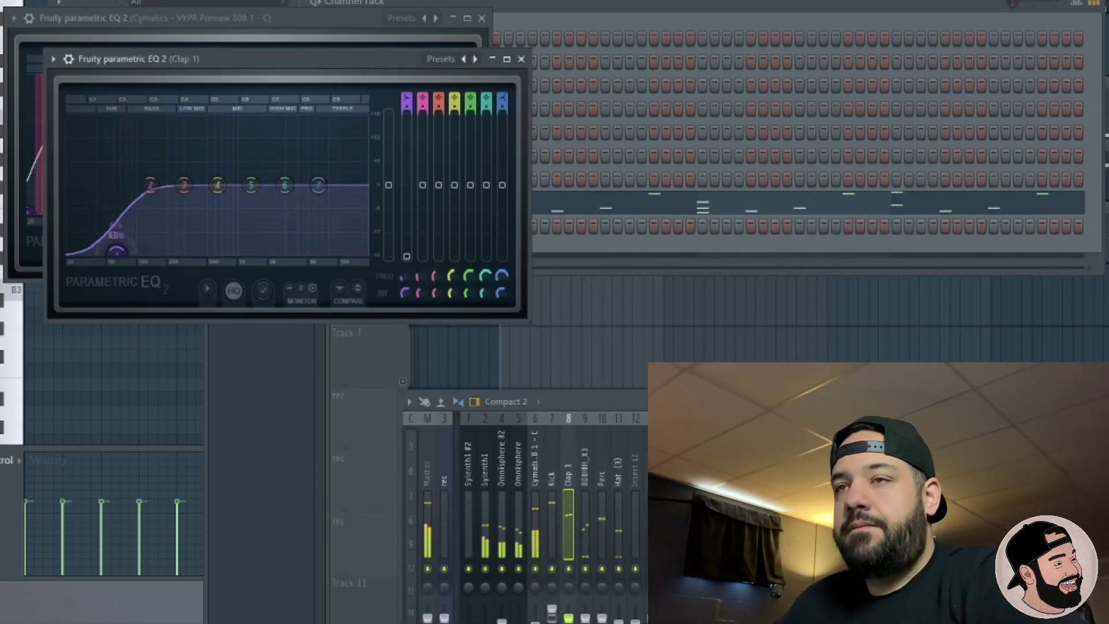
drag(144, 251, 170, 252)
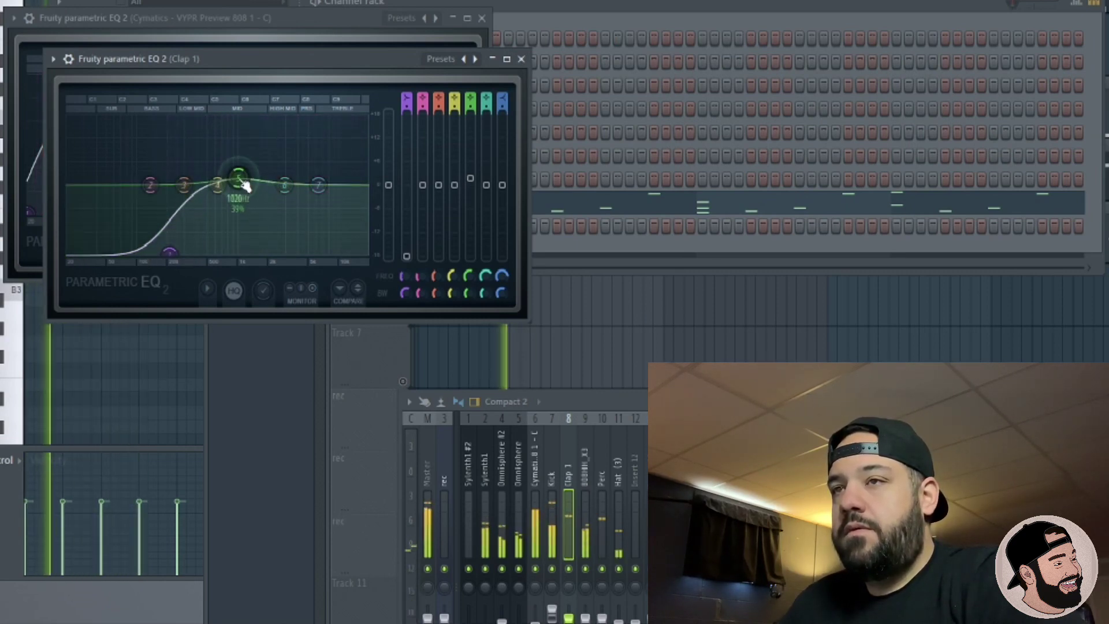
drag(245, 185, 239, 175)
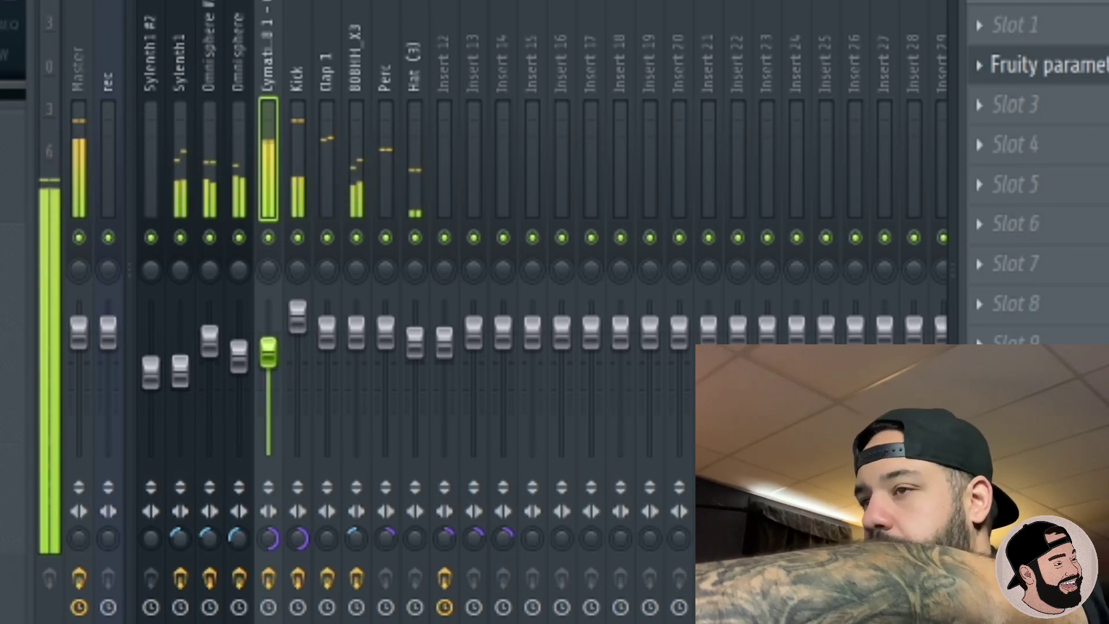
Lower the Sylenth1 fader slightly and adjust the Omnisphere fader while the full mix plays
click(181, 373)
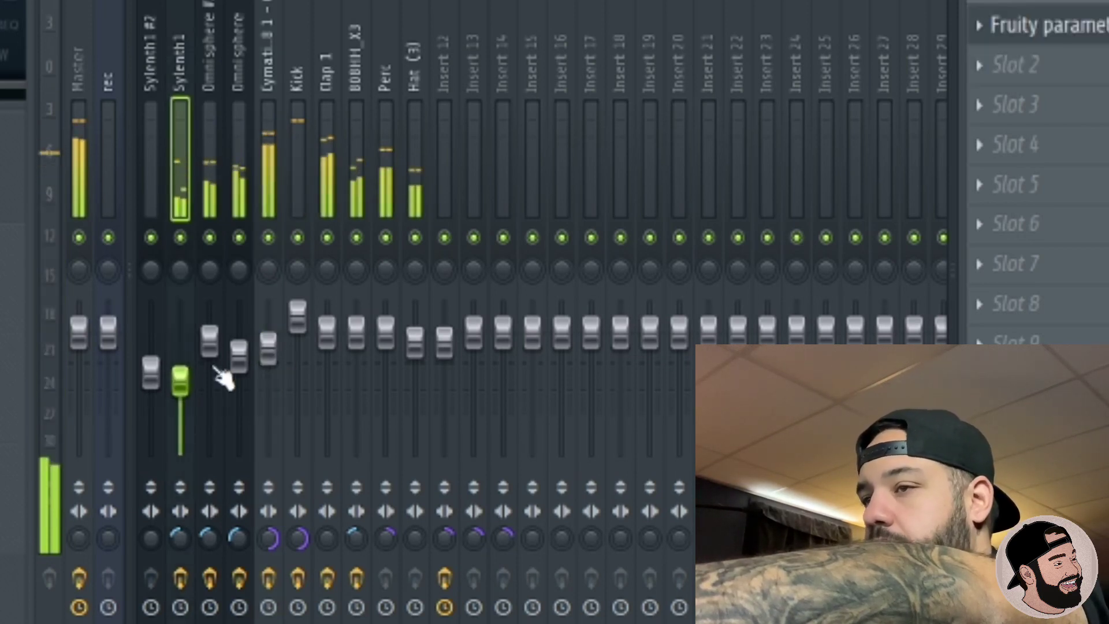
click(239, 355)
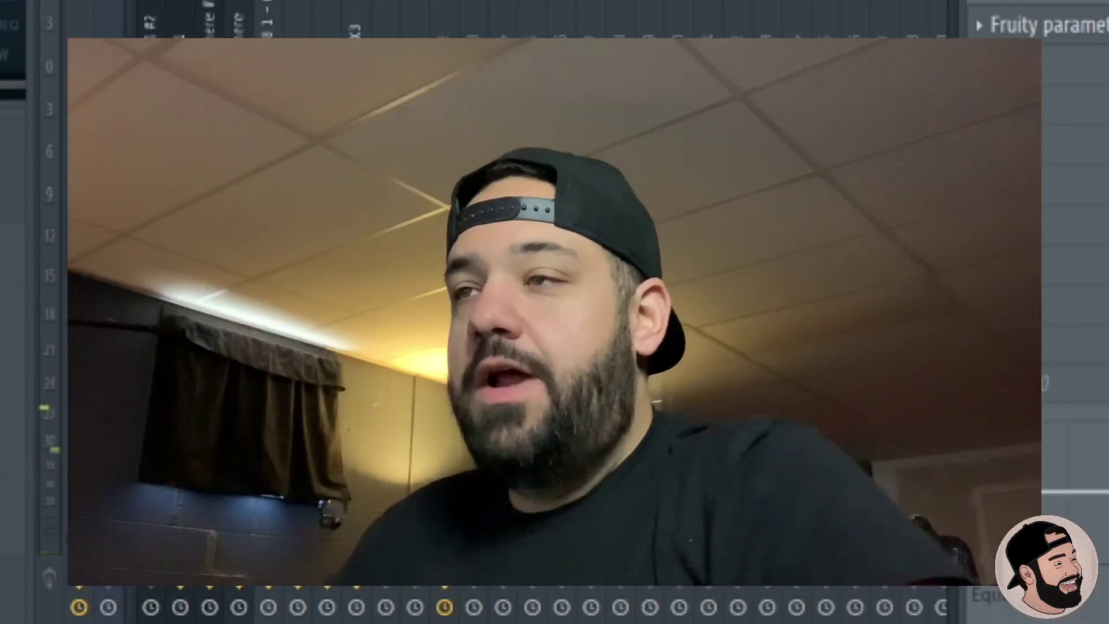